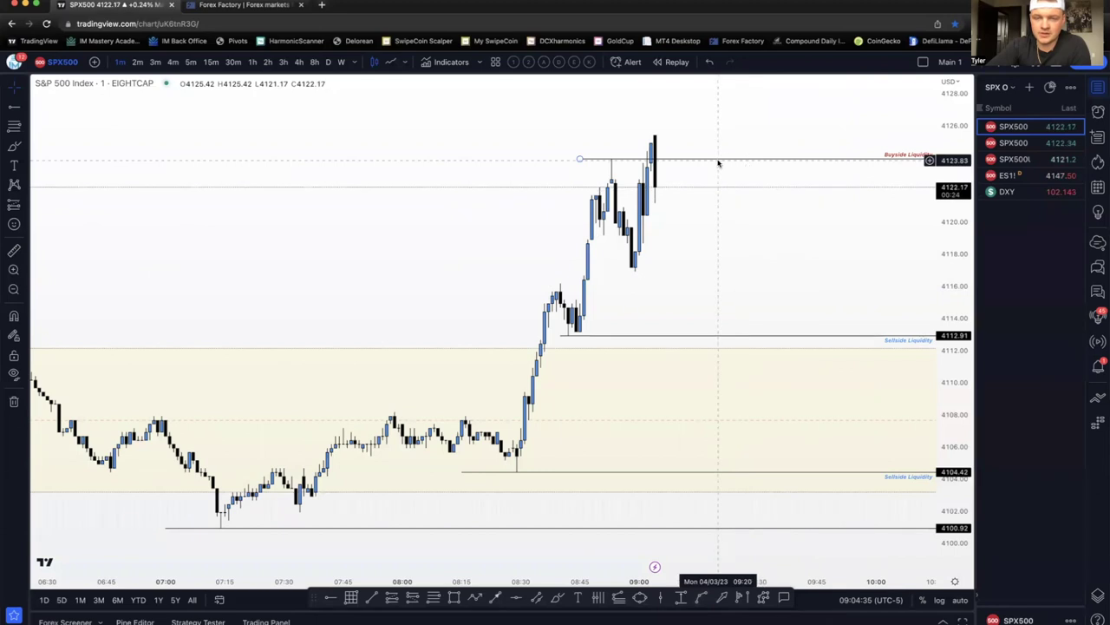
Check today's scheduled USD news on Forex Factory and return to the SPX500 chart in TradingView
{"action": "left_click", "coordinate": [243, 5]}
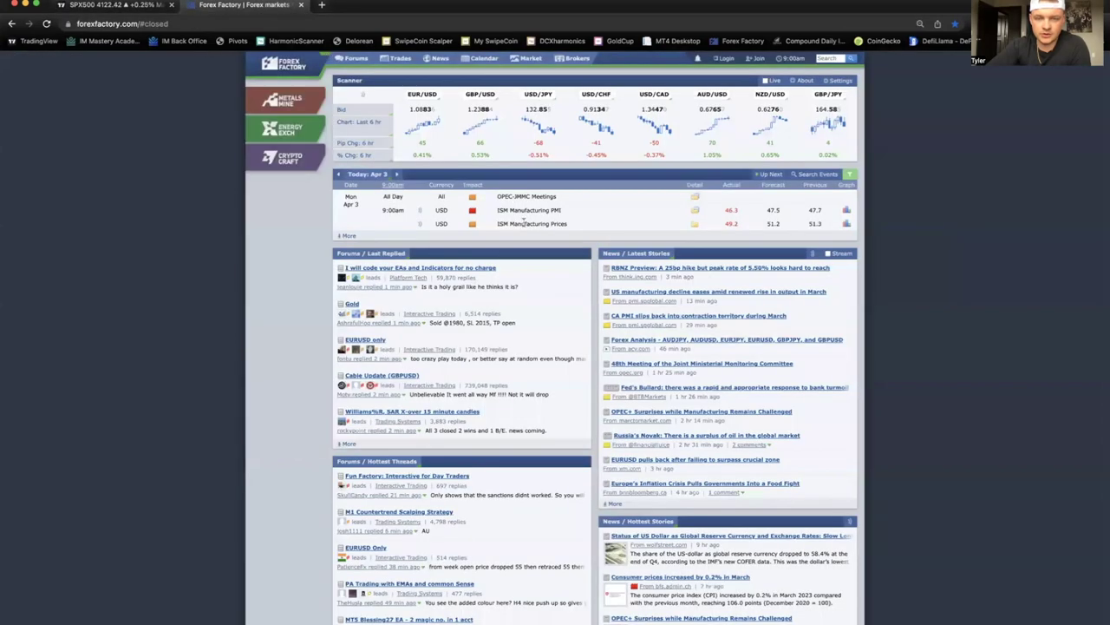
{"action": "left_click", "coordinate": [128, 6]}
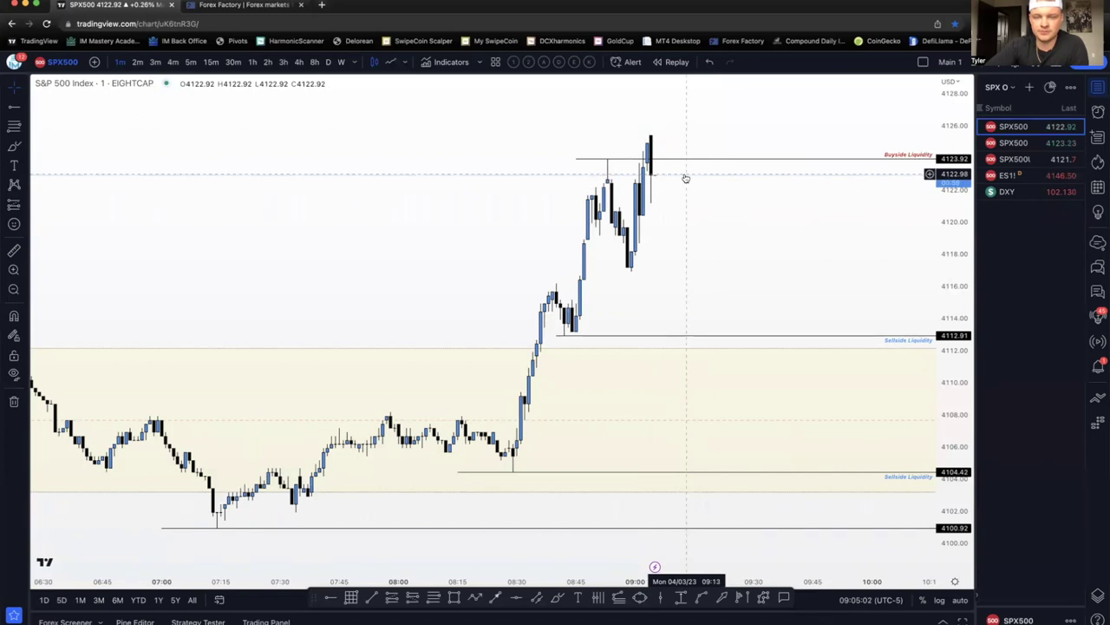
Switch the SPX500 chart to the 1-hour timeframe and reset the chart view to review the wider price action
{"action": "left_click", "coordinate": [251, 62]}
{"action": "right_click", "coordinate": [748, 258]}
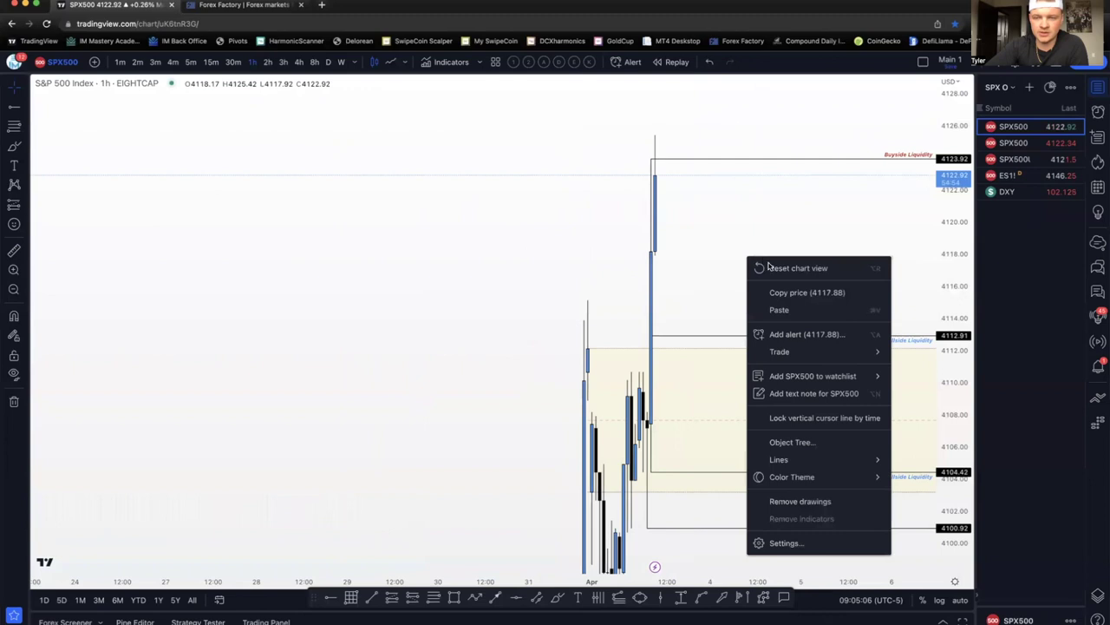
{"action": "left_click", "coordinate": [768, 267]}
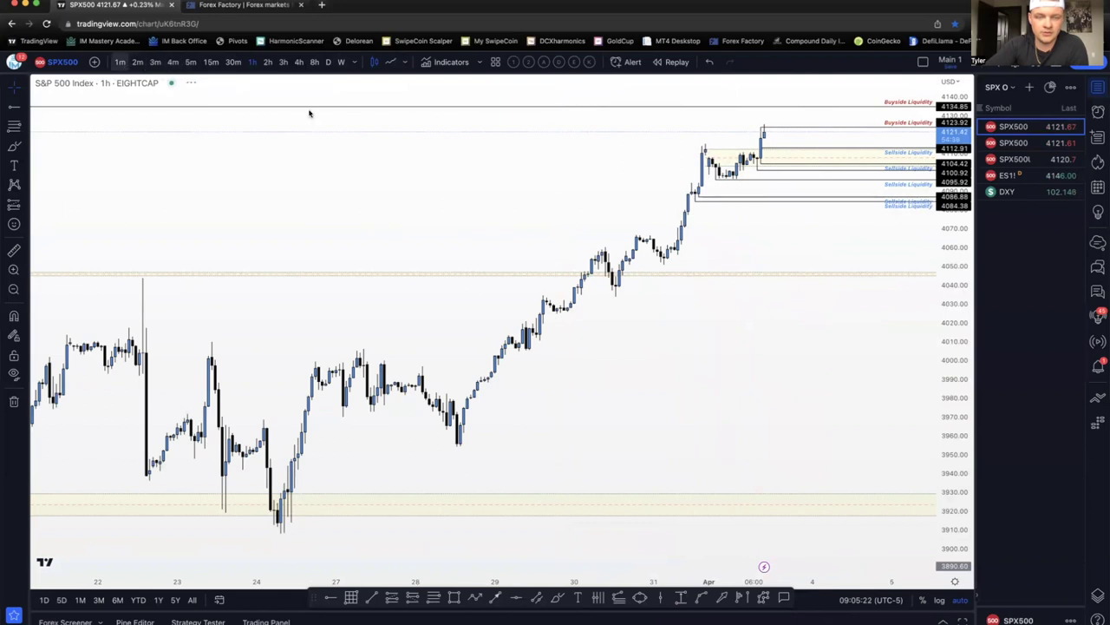
Return SPX500 to the 1-minute timeframe and examine the latest candles around the 4123.92 Buyside Liquidity line
{"action": "scroll", "coordinate": [728, 254], "scroll_direction": "up", "scroll_amount": 1}
{"action": "scroll", "coordinate": [727, 254], "scroll_direction": "right", "scroll_amount": 5}
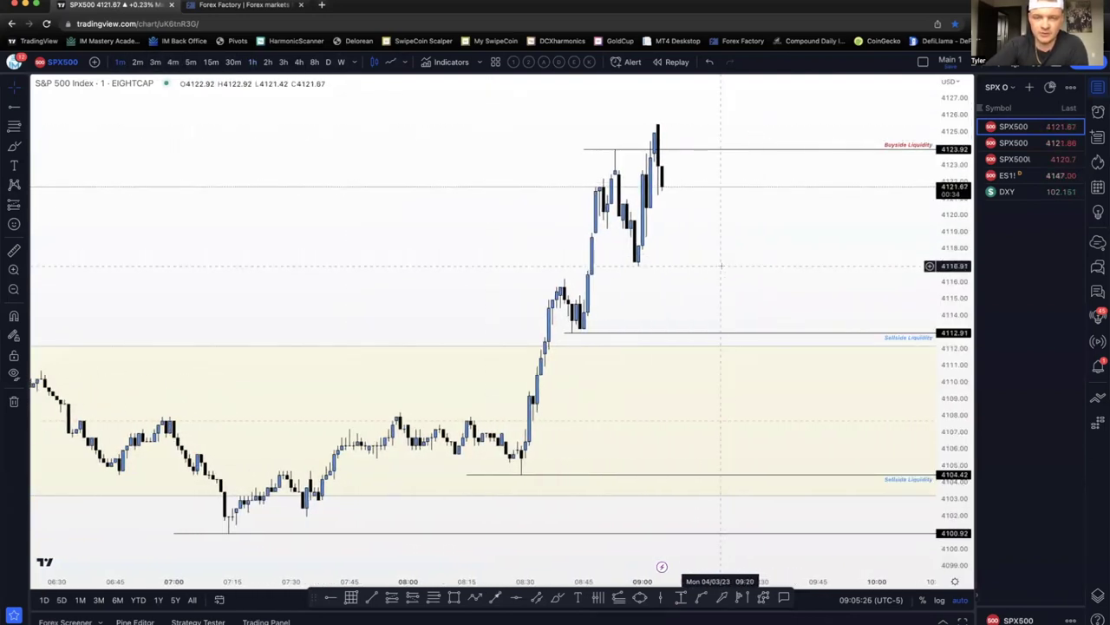
{"action": "scroll", "coordinate": [722, 265], "scroll_direction": "up", "scroll_amount": 2}
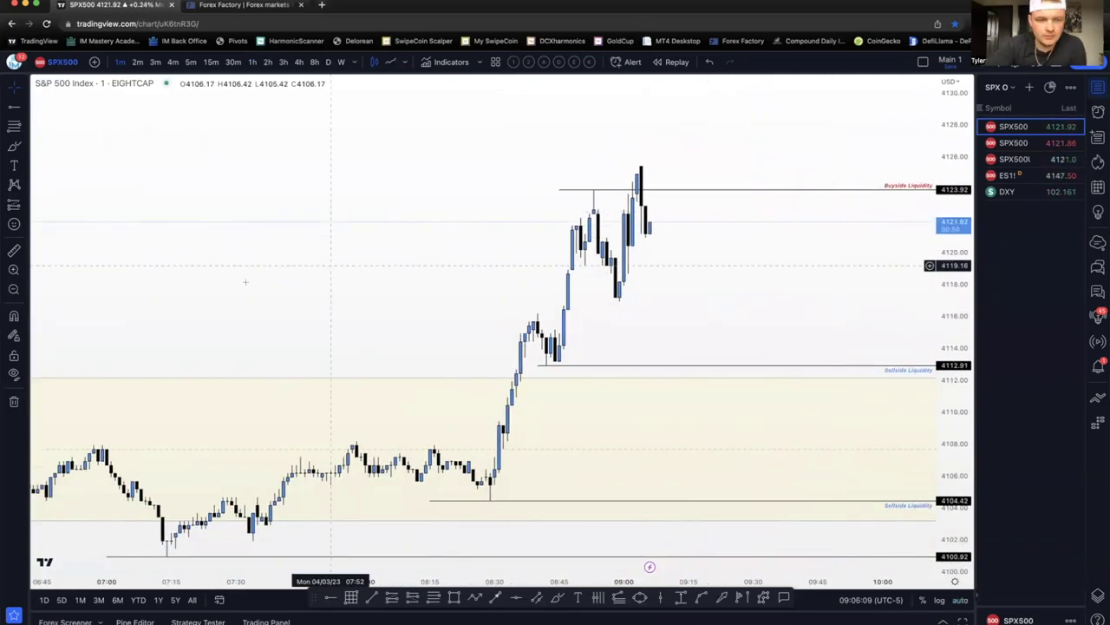
{"action": "left_click", "coordinate": [612, 270]}
{"action": "left_click_drag", "start_coordinate": [663, 234], "coordinate": [637, 229]}
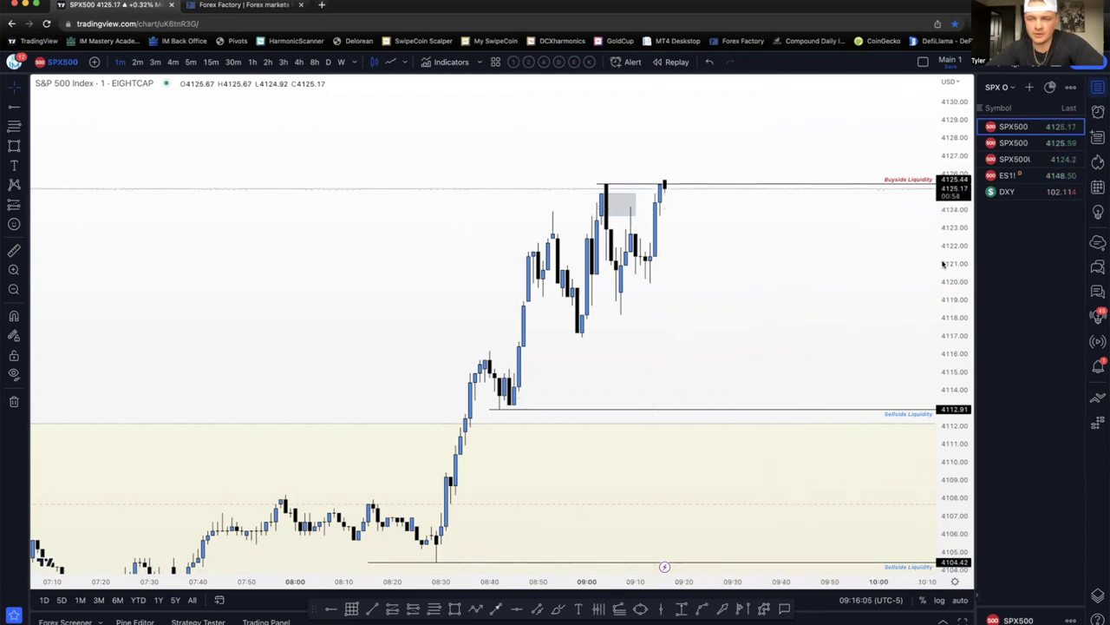
Examine the 1-minute candles around the 4125.44 Buyside Liquidity line and the swing low at 4119.92
{"action": "left_click_drag", "start_coordinate": [943, 263], "coordinate": [943, 206]}
{"action": "scroll", "coordinate": [789, 232], "scroll_direction": "up", "scroll_amount": 1}
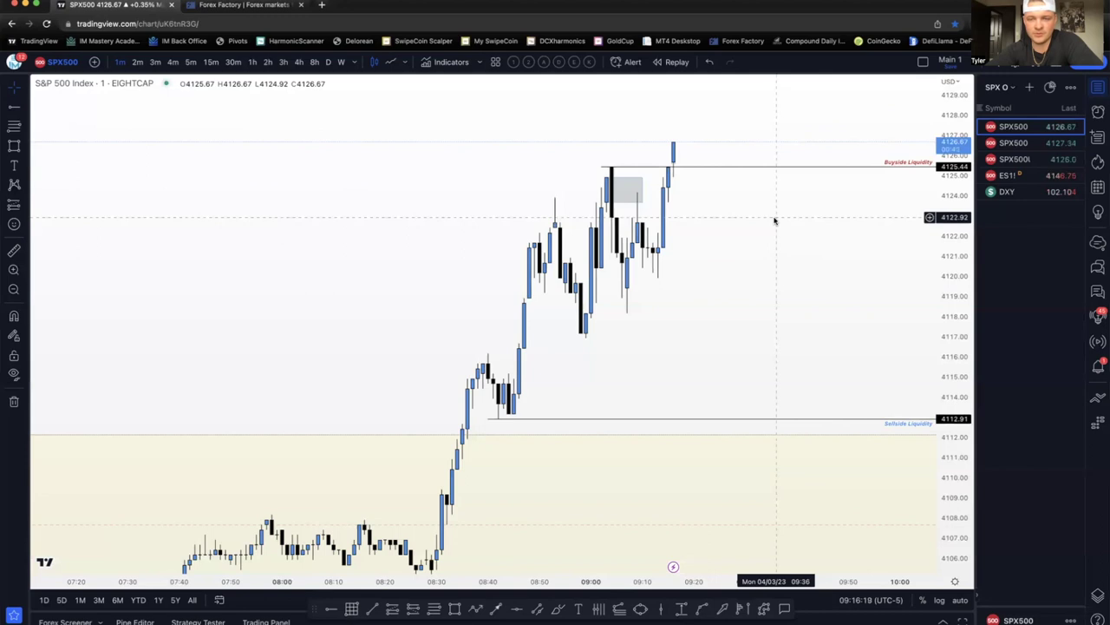
{"action": "left_click_drag", "start_coordinate": [775, 249], "coordinate": [771, 342]}
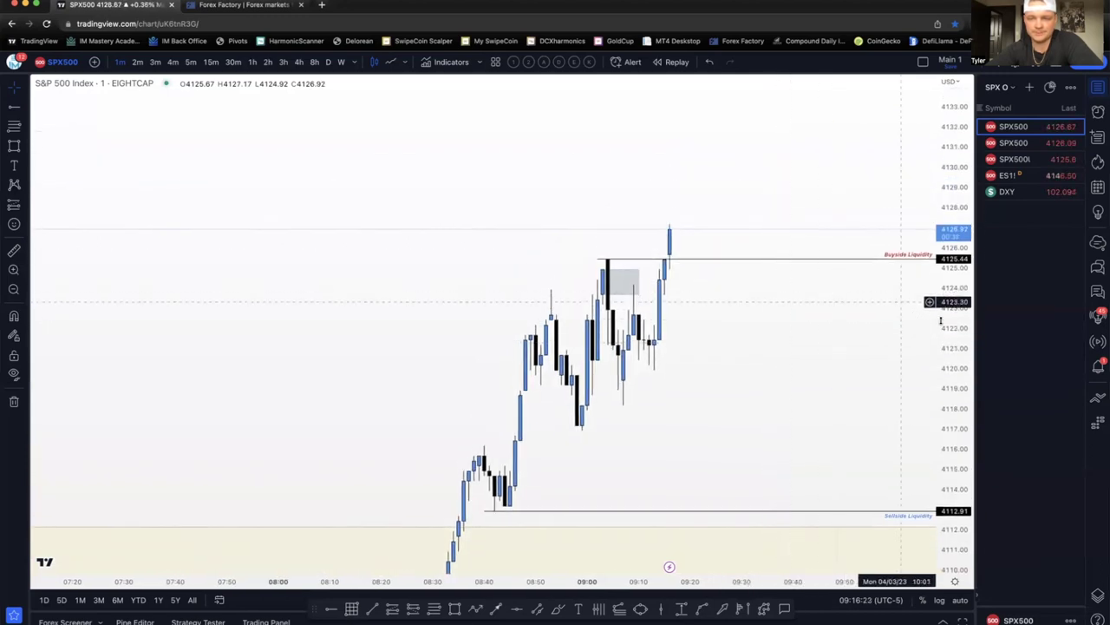
{"action": "left_click_drag", "start_coordinate": [940, 322], "coordinate": [940, 347]}
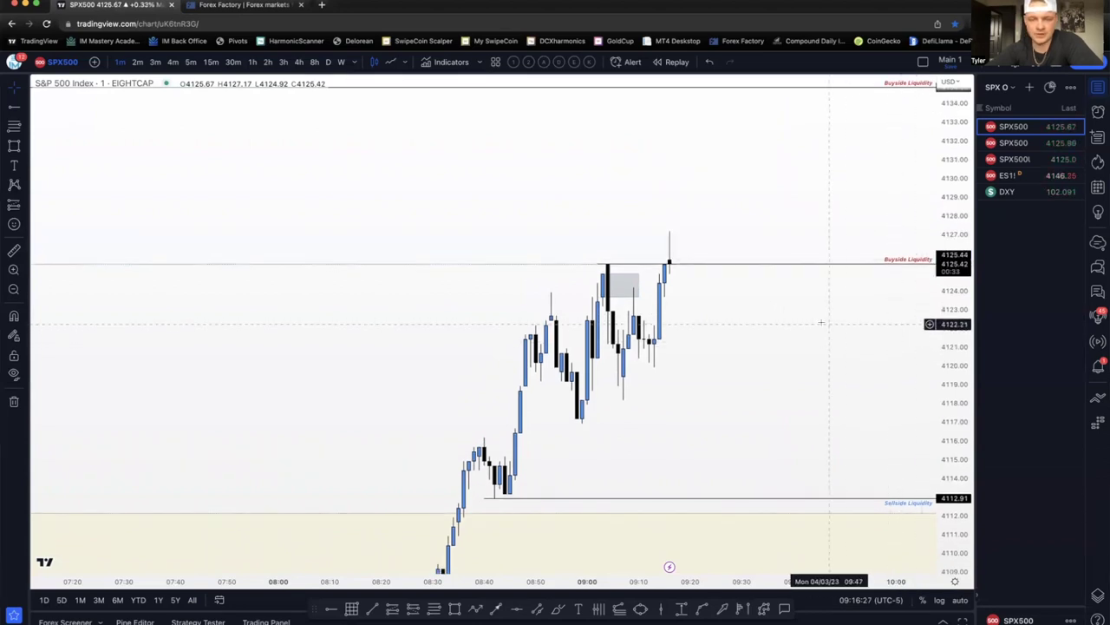
{"action": "left_click_drag", "start_coordinate": [823, 314], "coordinate": [809, 296]}
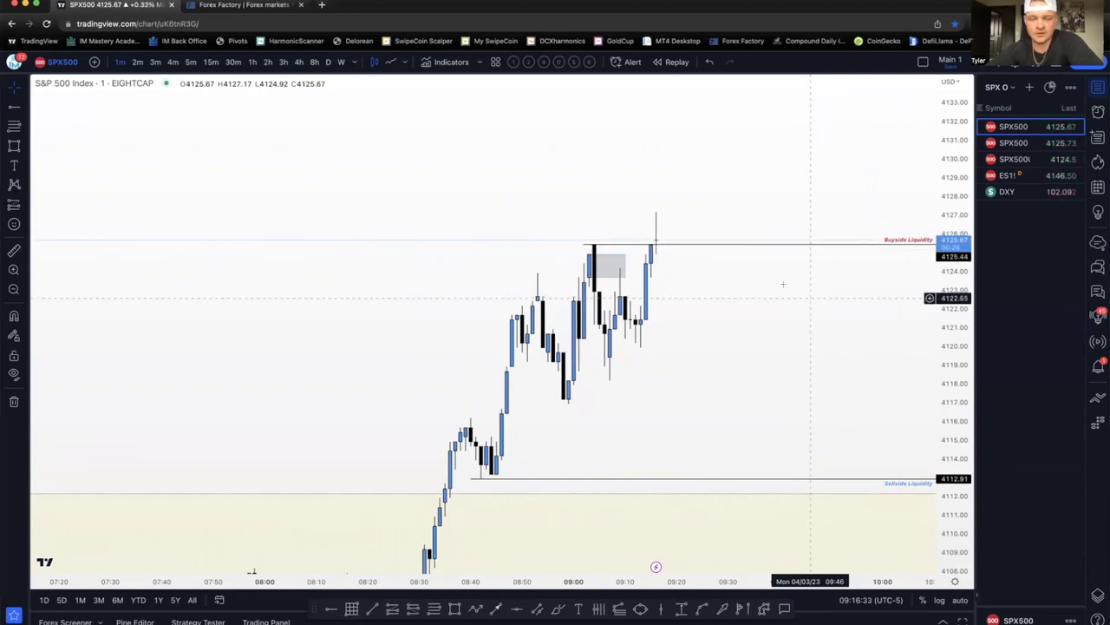
{"action": "scroll", "coordinate": [780, 278], "scroll_direction": "up", "scroll_amount": 1}
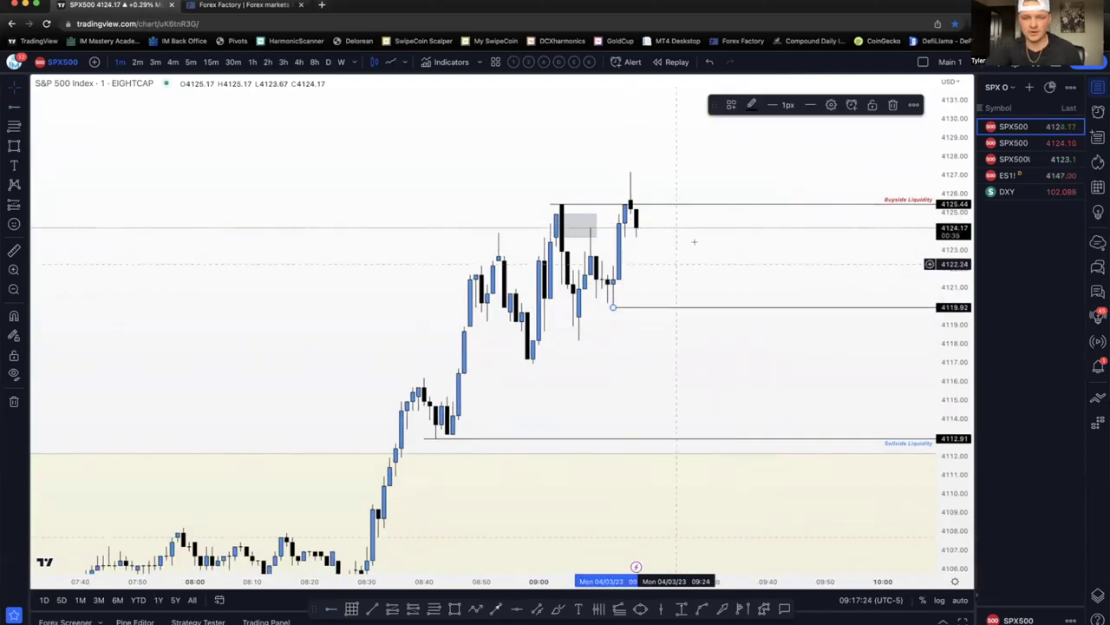
{"action": "left_click", "coordinate": [694, 241]}
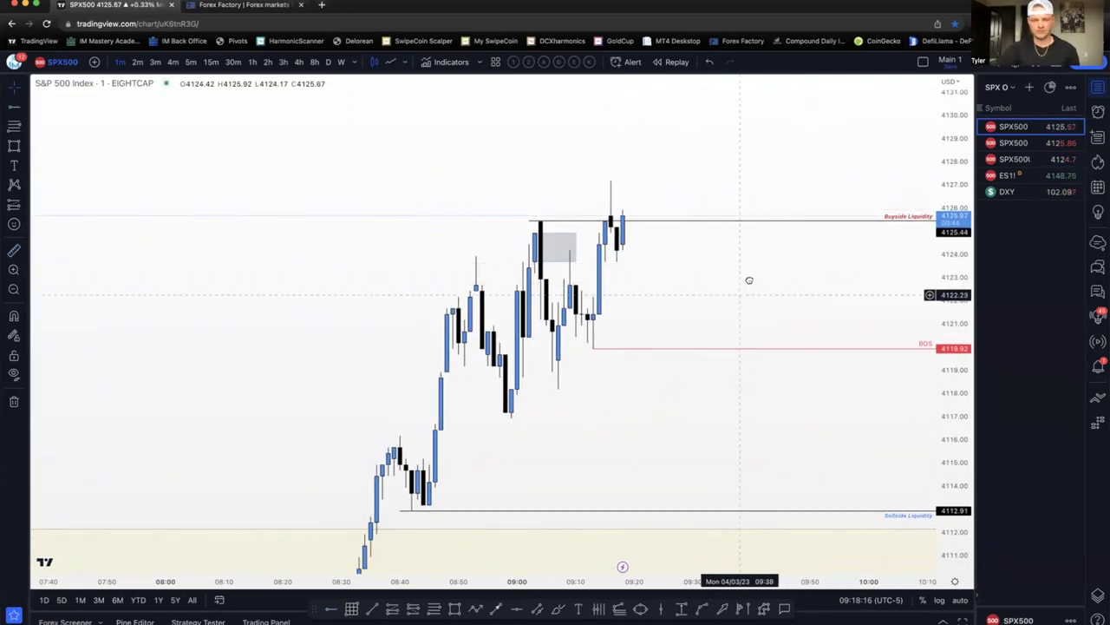
Open the DXY chart on the 1-hour timeframe and bring the recent swing lows into view
{"action": "left_click", "coordinate": [1019, 190]}
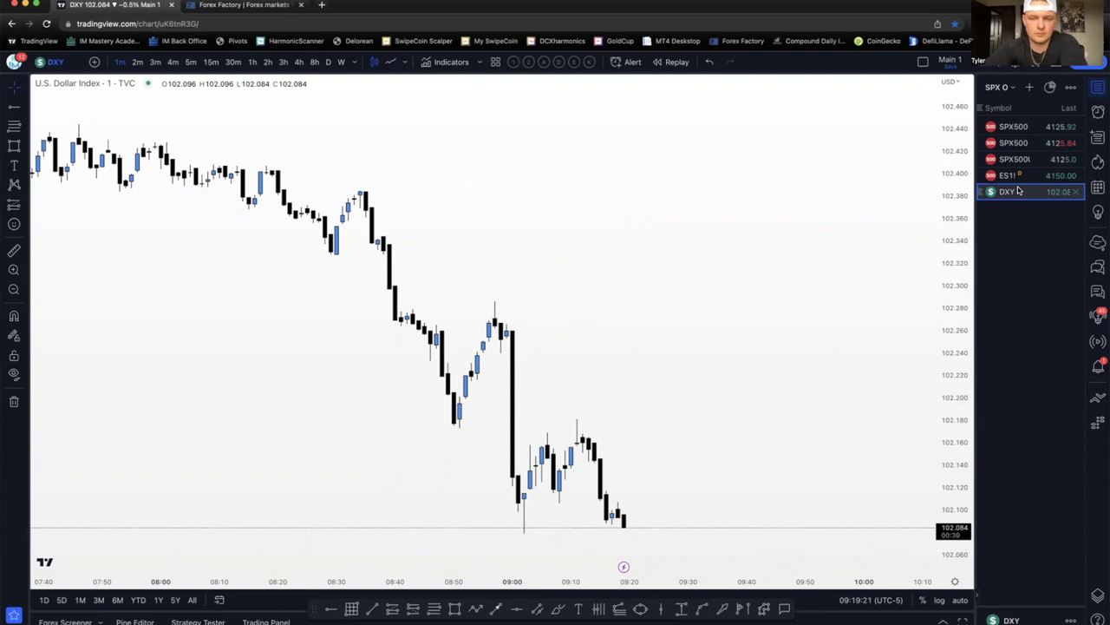
{"action": "scroll", "coordinate": [377, 136], "scroll_direction": "down", "scroll_amount": 2}
{"action": "left_click", "coordinate": [252, 63]}
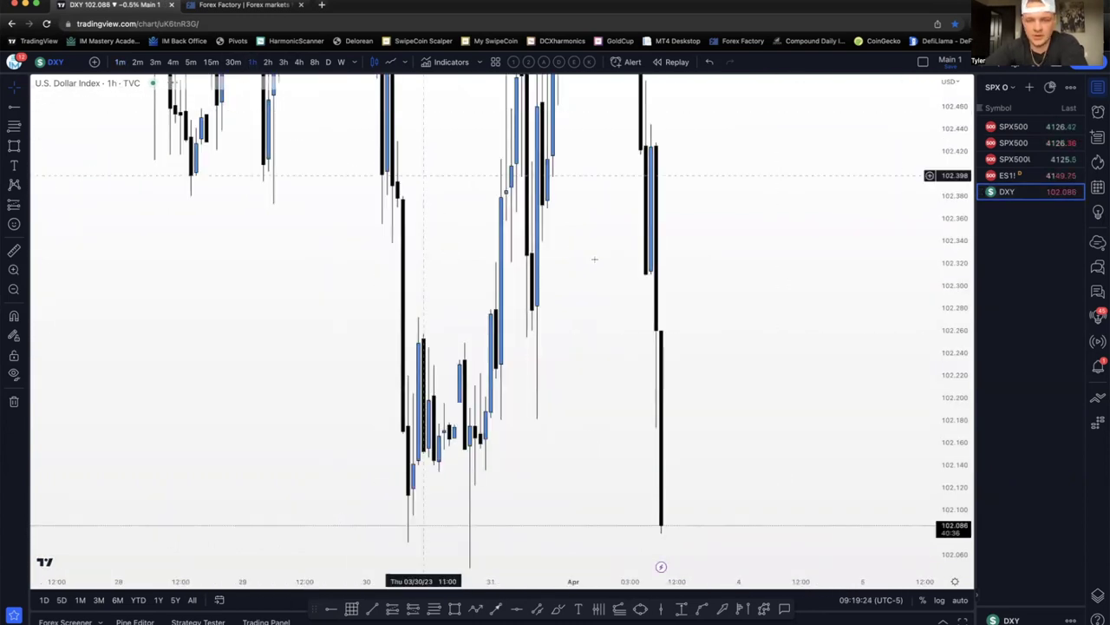
{"action": "left_click_drag", "start_coordinate": [959, 401], "coordinate": [955, 488]}
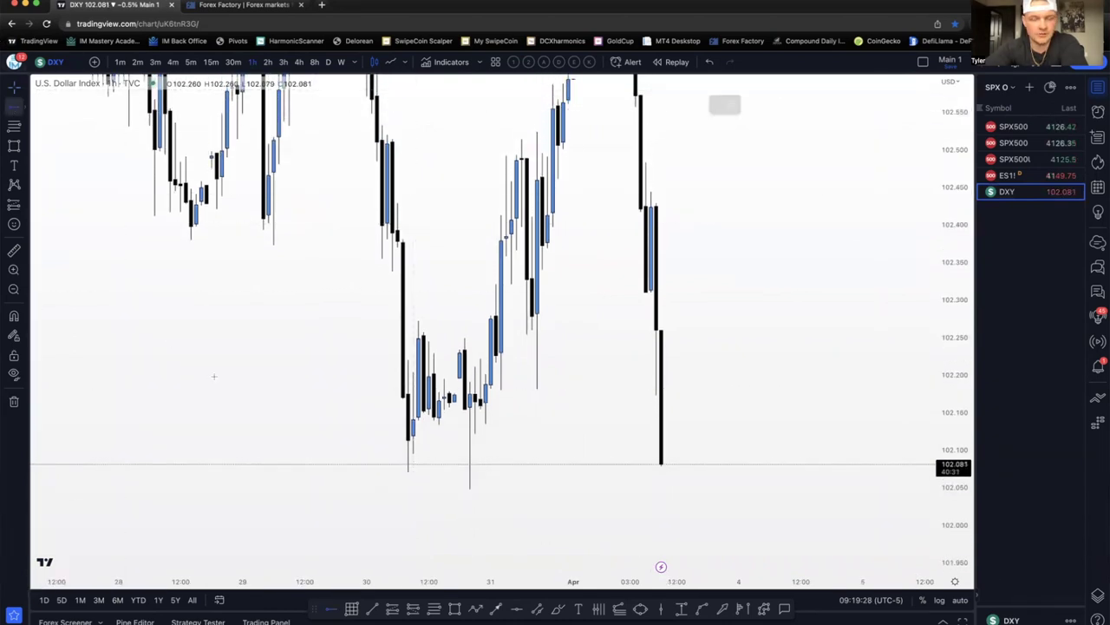
Mark the March 30 low on DXY with a horizontal ray at about 102.049 using the Sellside Liquidity template
{"action": "left_click", "coordinate": [468, 490]}
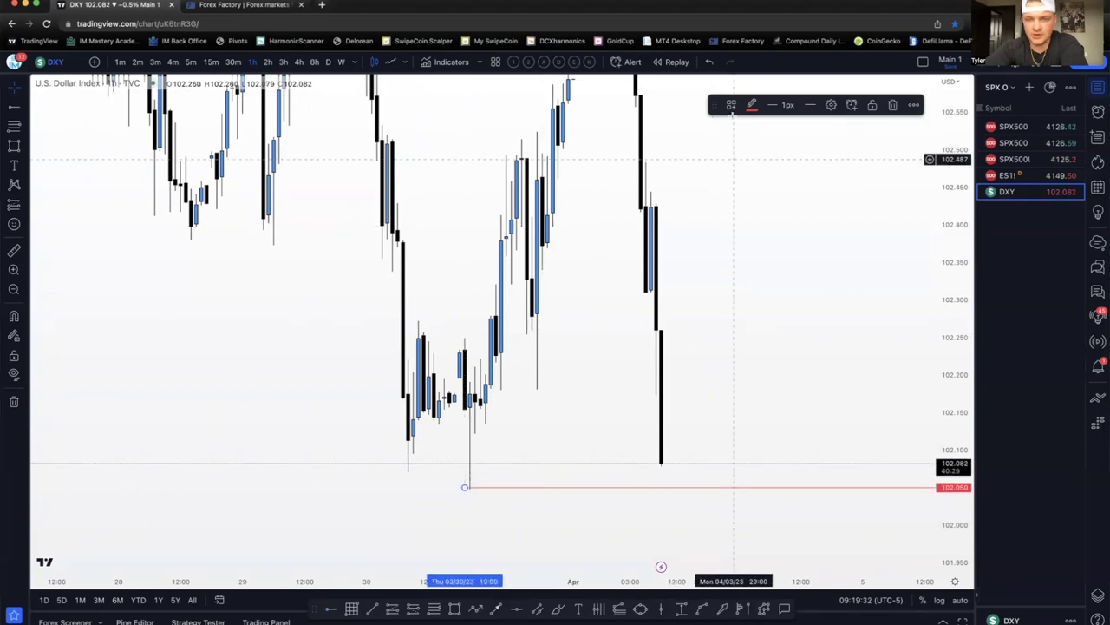
{"action": "left_click", "coordinate": [731, 105]}
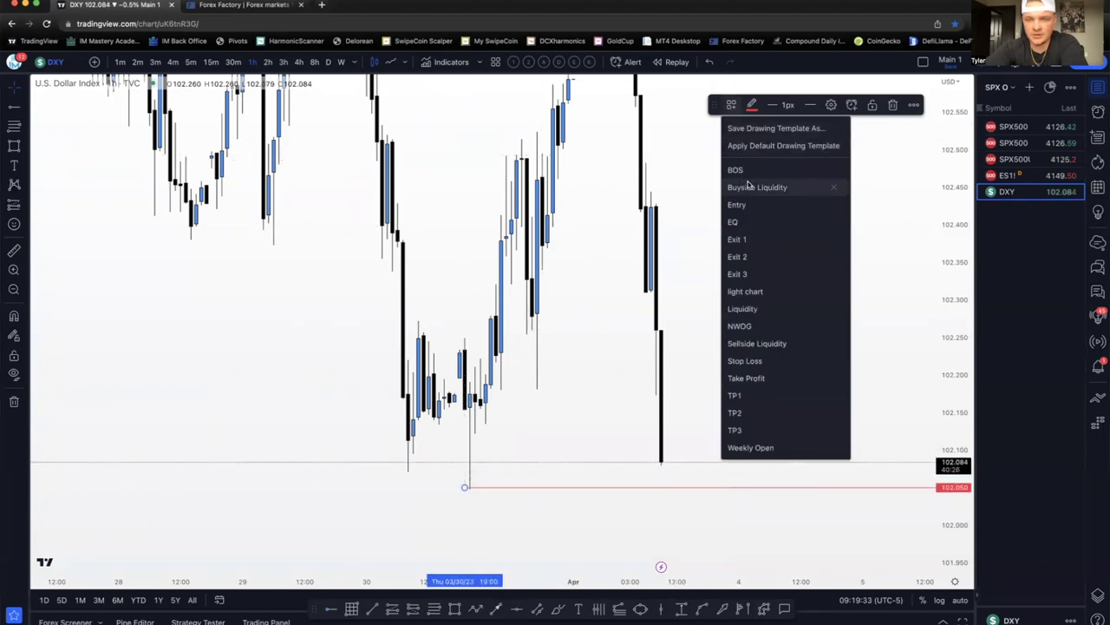
{"action": "left_click", "coordinate": [753, 344]}
{"action": "left_click", "coordinate": [731, 372]}
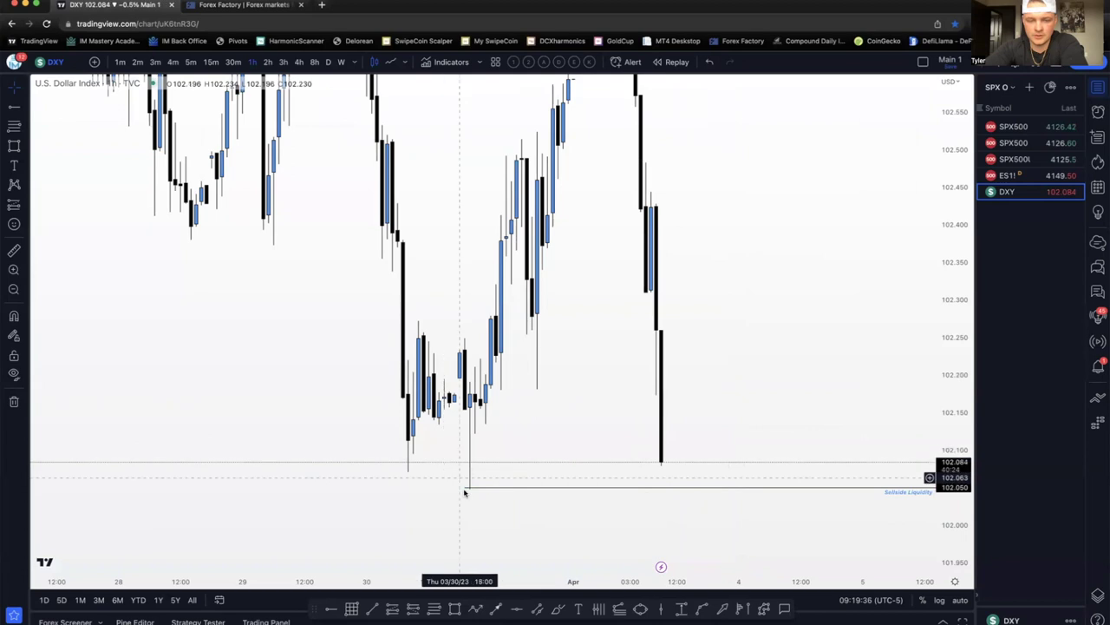
{"action": "left_click_drag", "start_coordinate": [464, 488], "coordinate": [466, 491]}
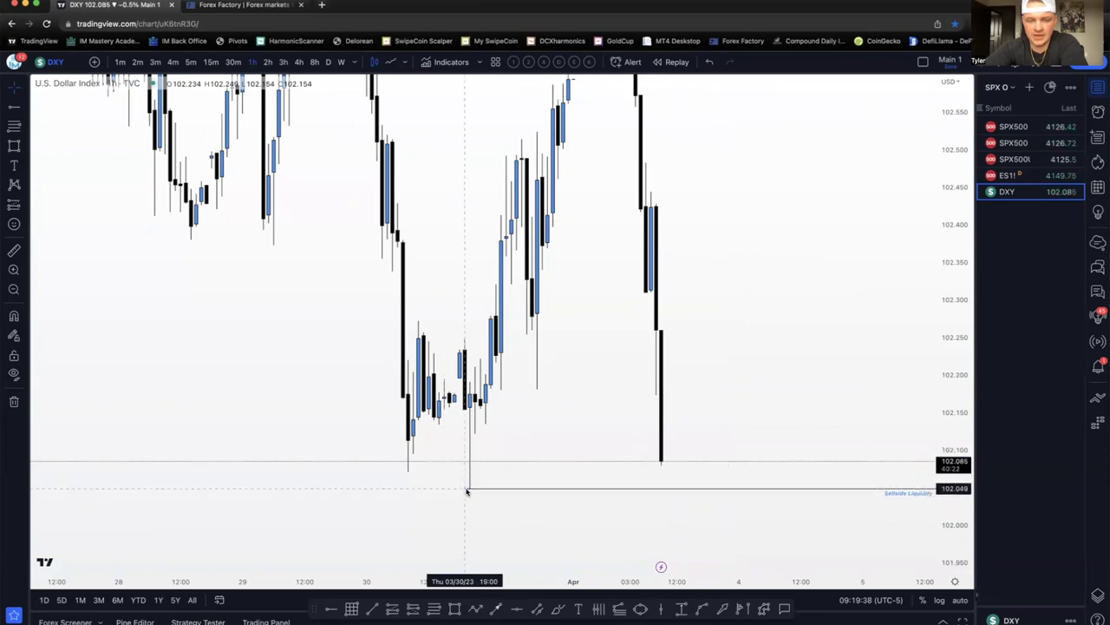
{"action": "left_click_drag", "start_coordinate": [953, 330], "coordinate": [945, 504]}
{"action": "left_click_drag", "start_coordinate": [853, 334], "coordinate": [867, 391]}
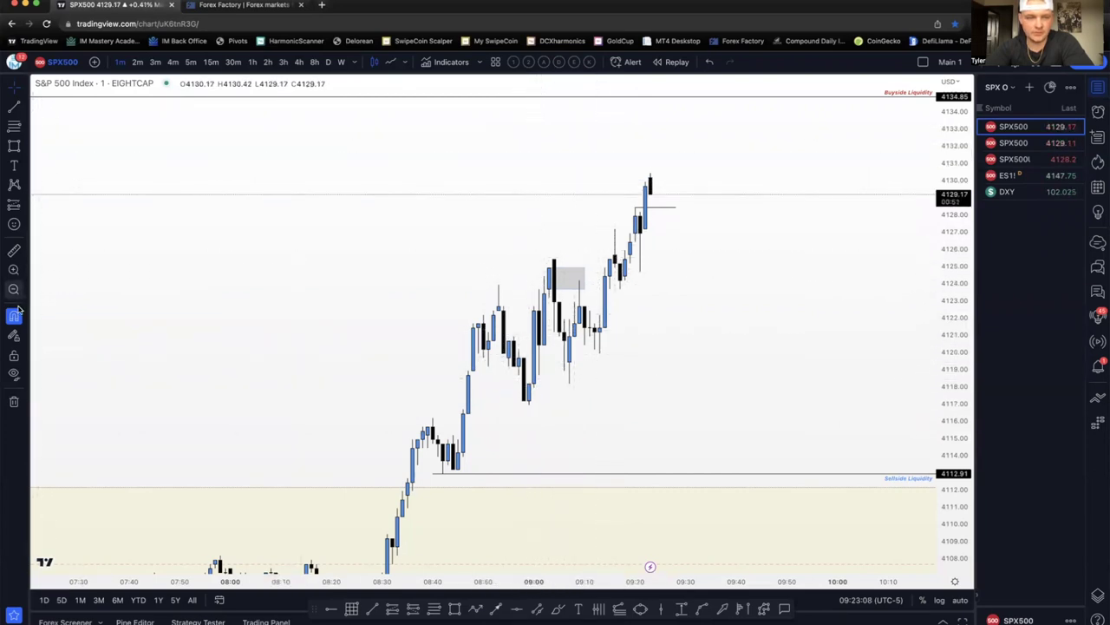
Draw a rising trend line beneath the SPX500 swing lows, starting at about 4112.68 at 08:44
{"action": "left_click", "coordinate": [14, 105]}
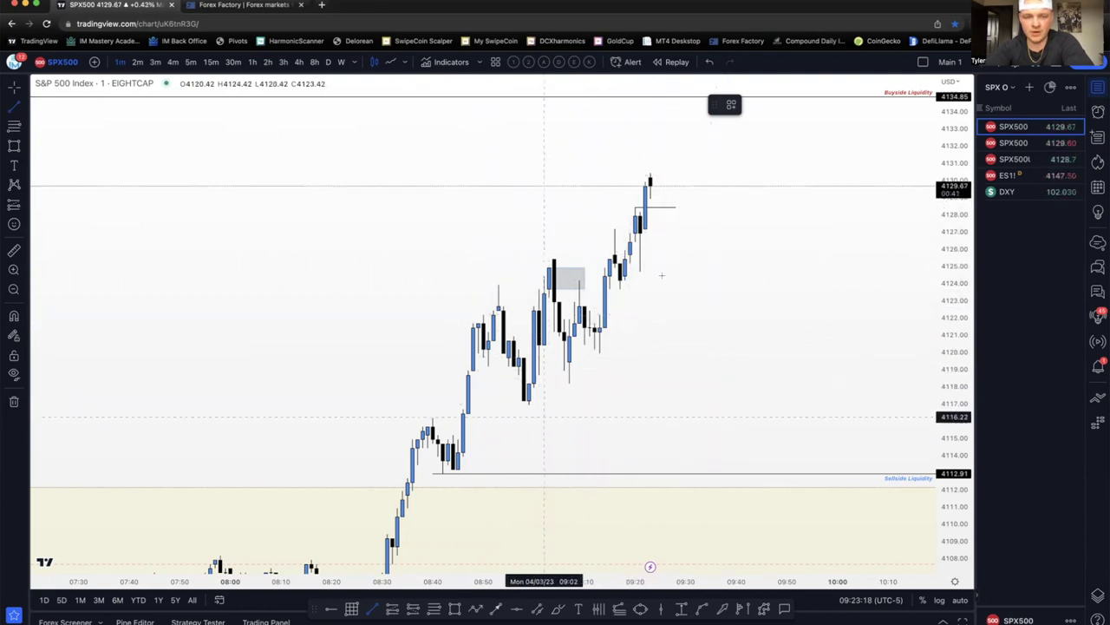
{"action": "left_click", "coordinate": [453, 475]}
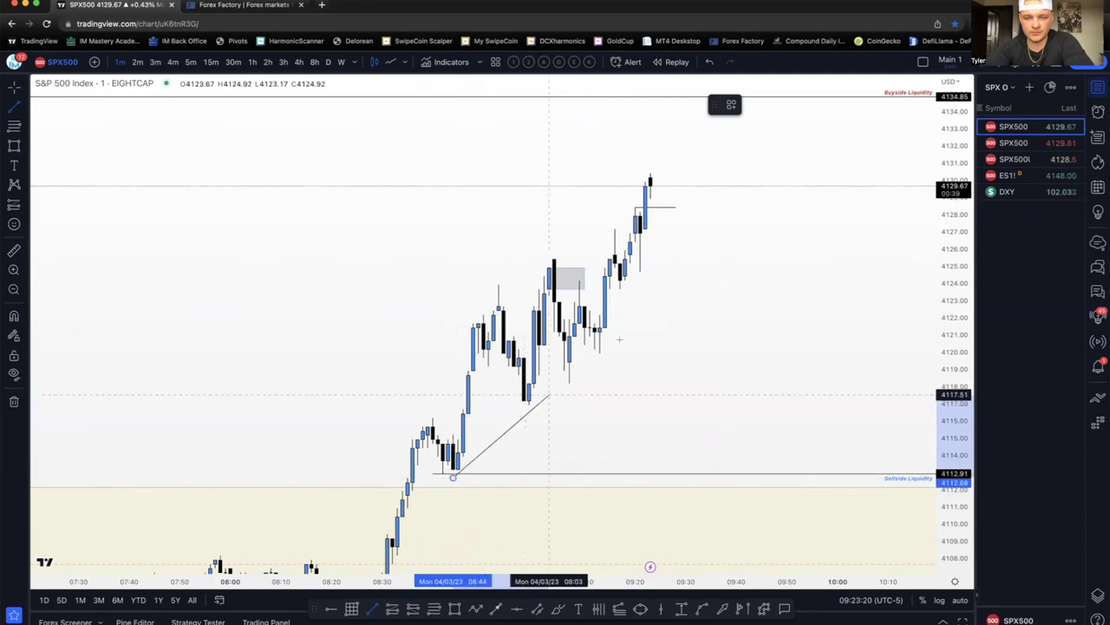
{"action": "left_click", "coordinate": [695, 277]}
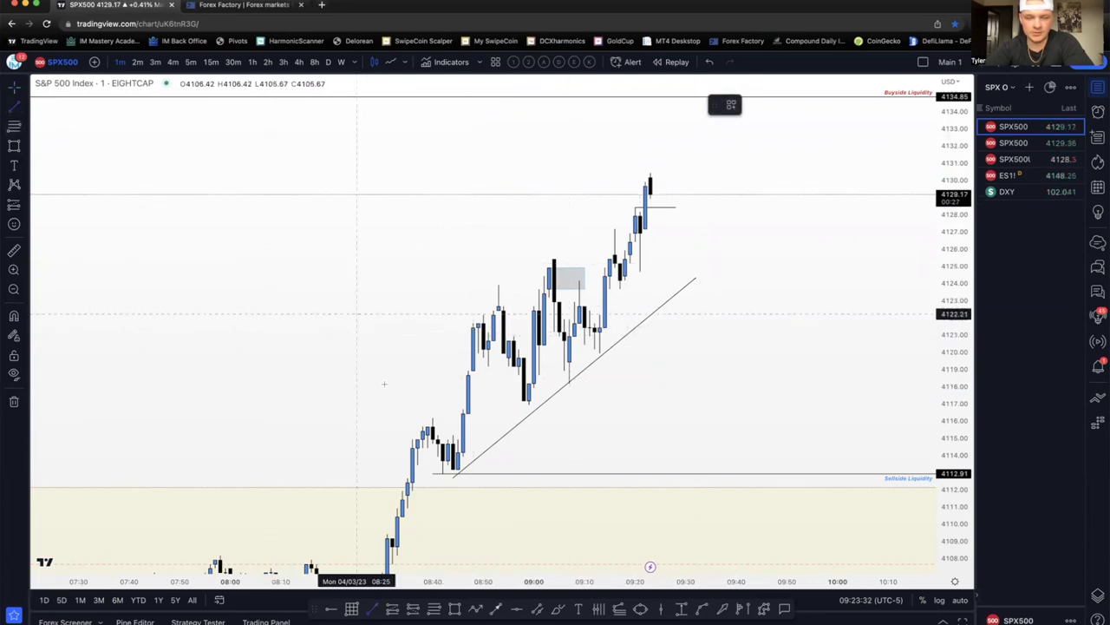
Draw a second rising trend line above the swing highs, from about 4117.98 at 08:30 to about 4131.65 at 09:27
{"action": "left_click_drag", "start_coordinate": [382, 385], "coordinate": [672, 152]}
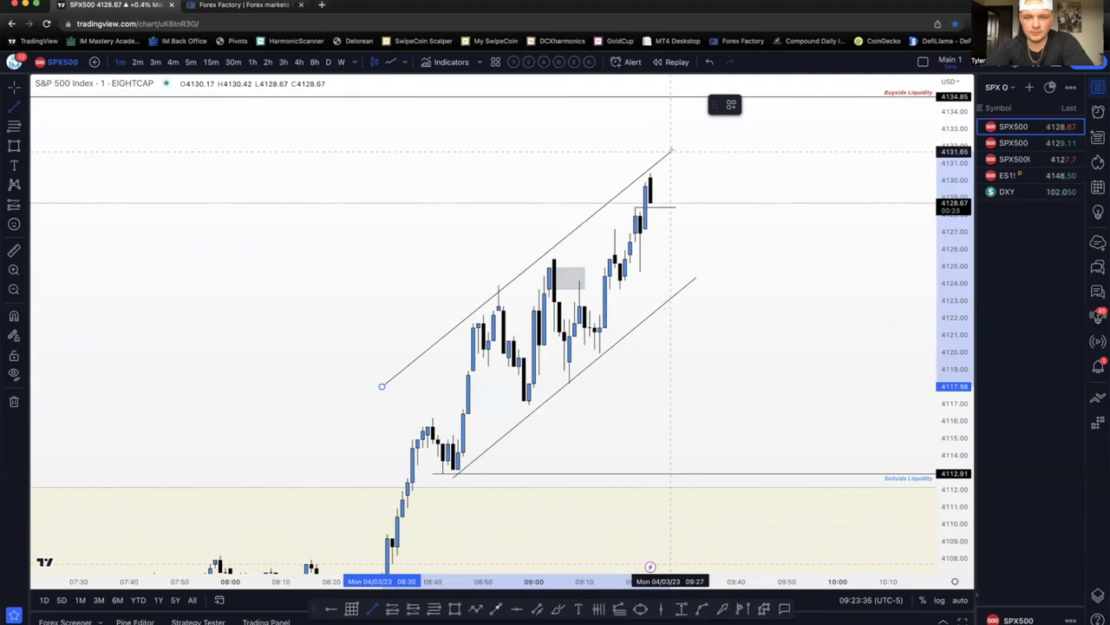
{"action": "left_click", "coordinate": [671, 150]}
{"action": "left_click", "coordinate": [694, 178]}
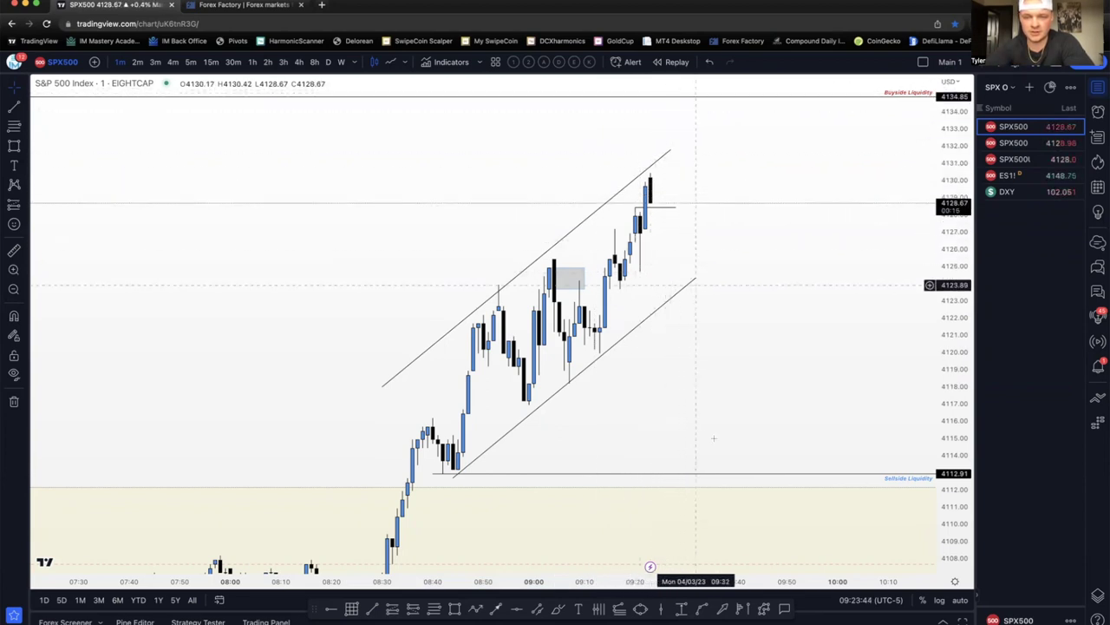
{"action": "left_click_drag", "start_coordinate": [738, 321], "coordinate": [668, 403]}
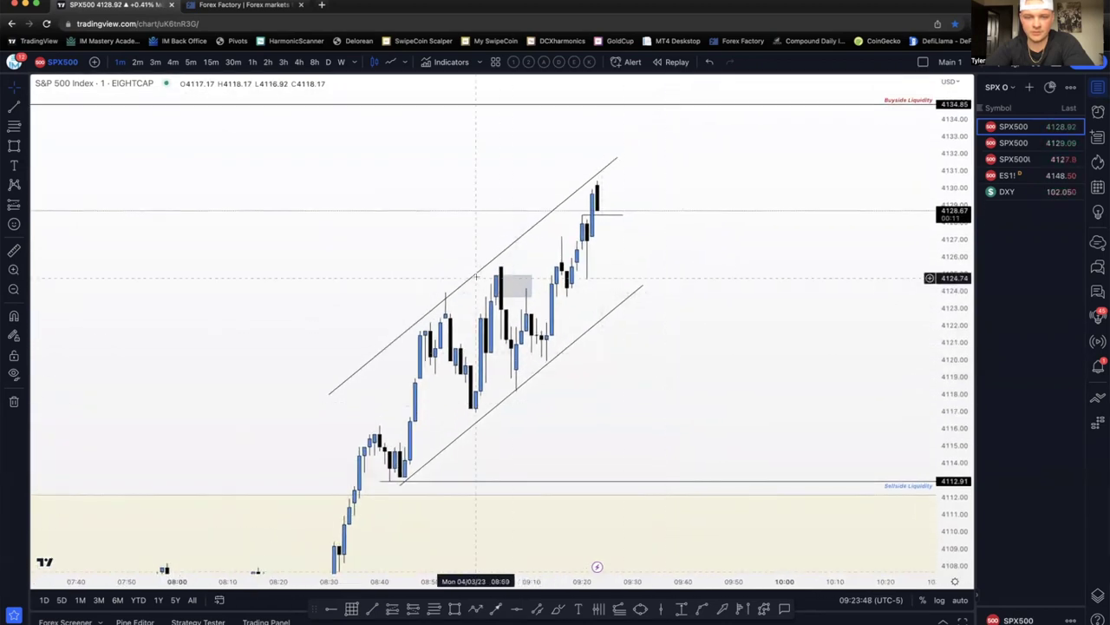
Delete the trend line above the swing highs
{"action": "scroll", "coordinate": [561, 313], "scroll_direction": "up", "scroll_amount": 1}
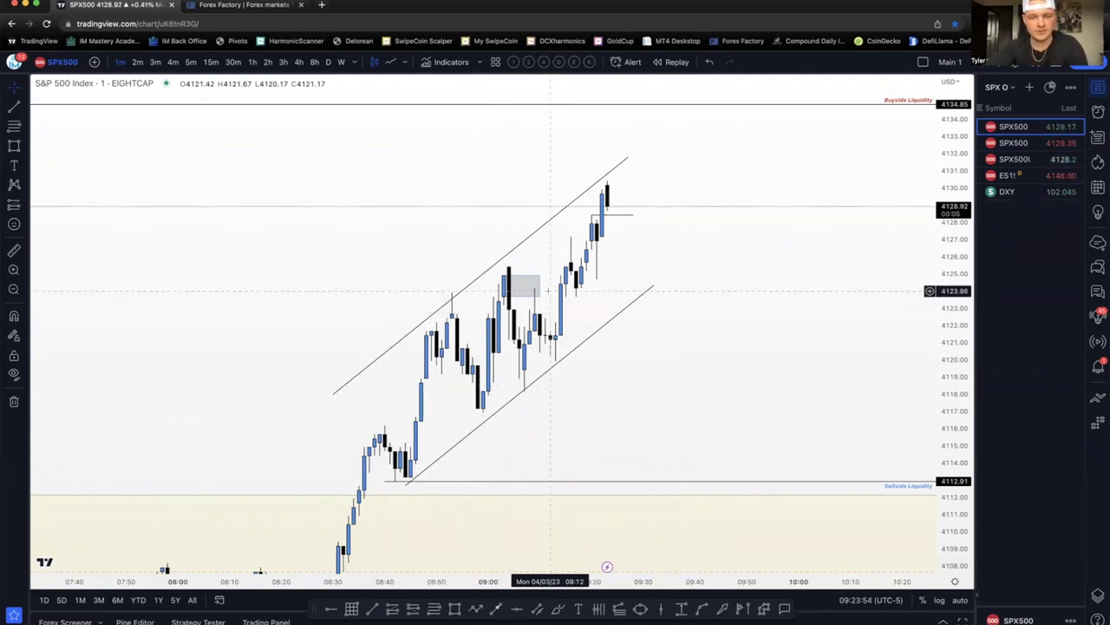
{"action": "left_click", "coordinate": [564, 210]}
{"action": "key", "text": "Delete"}
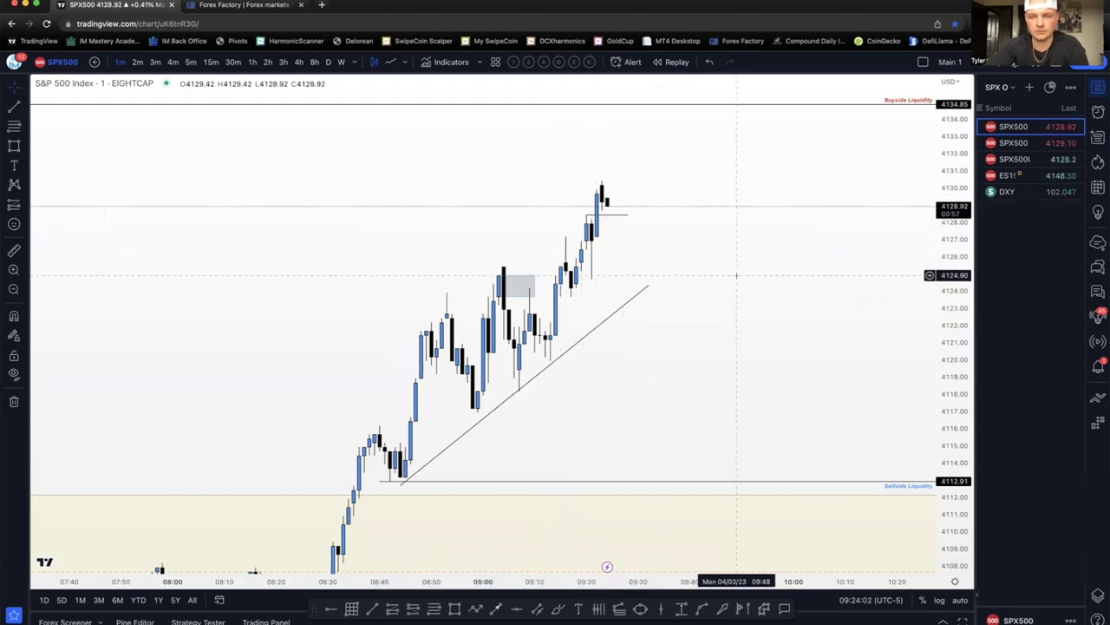
Shorten the trend line beneath the lows so it ends at about 4119.97 at 09:15
{"action": "scroll", "coordinate": [737, 275], "scroll_direction": "up", "scroll_amount": 2}
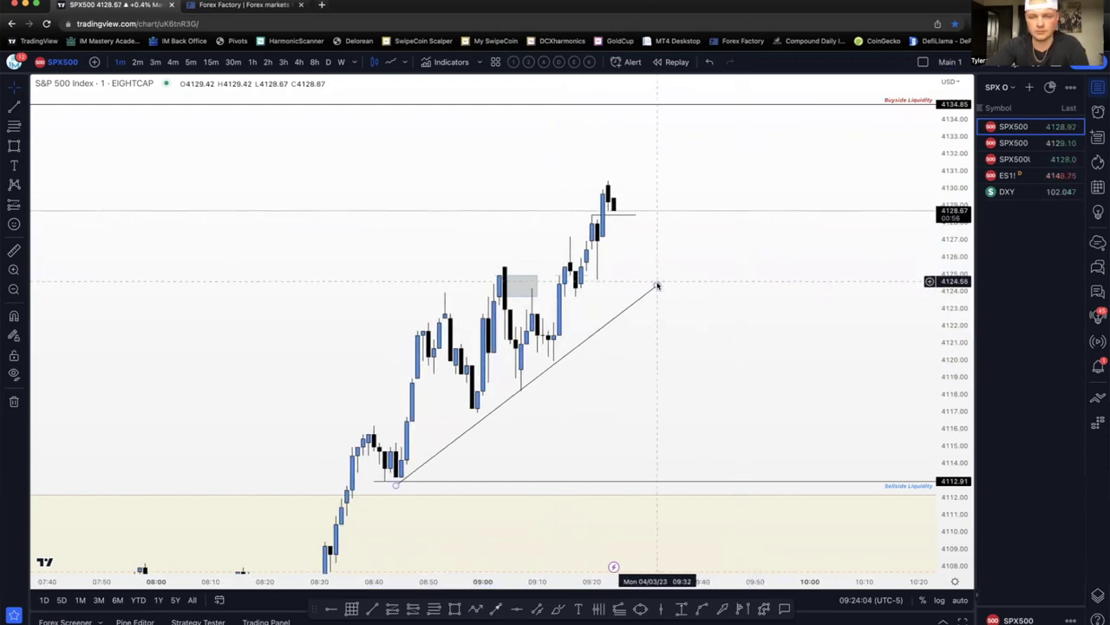
{"action": "left_click_drag", "start_coordinate": [656, 285], "coordinate": [558, 356]}
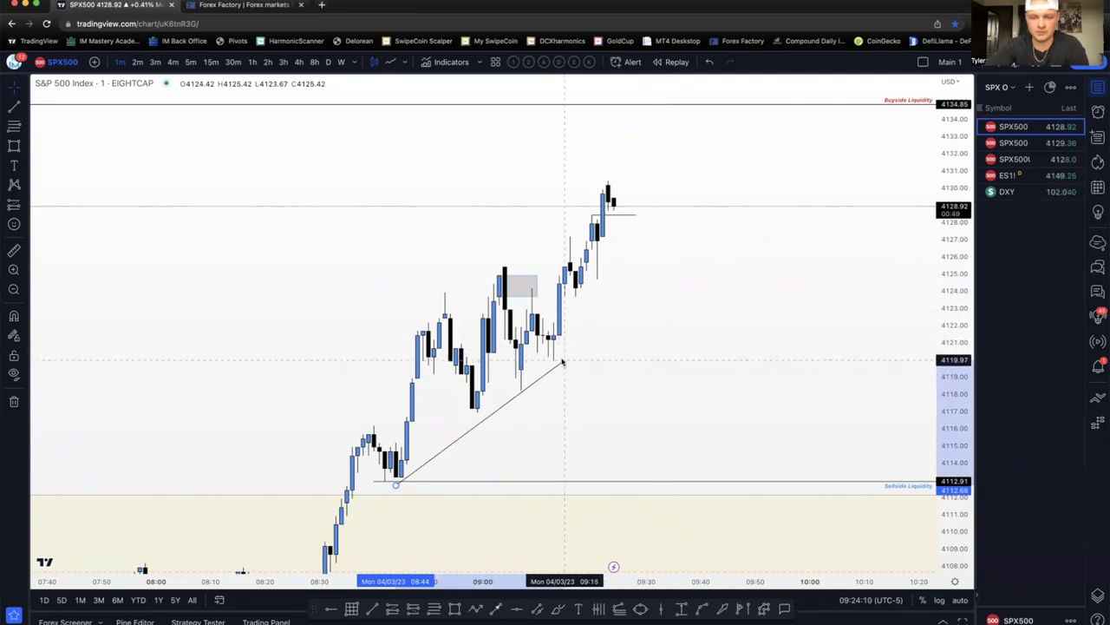
{"action": "left_click_drag", "start_coordinate": [563, 360], "coordinate": [564, 359]}
{"action": "left_click_drag", "start_coordinate": [701, 331], "coordinate": [648, 407]}
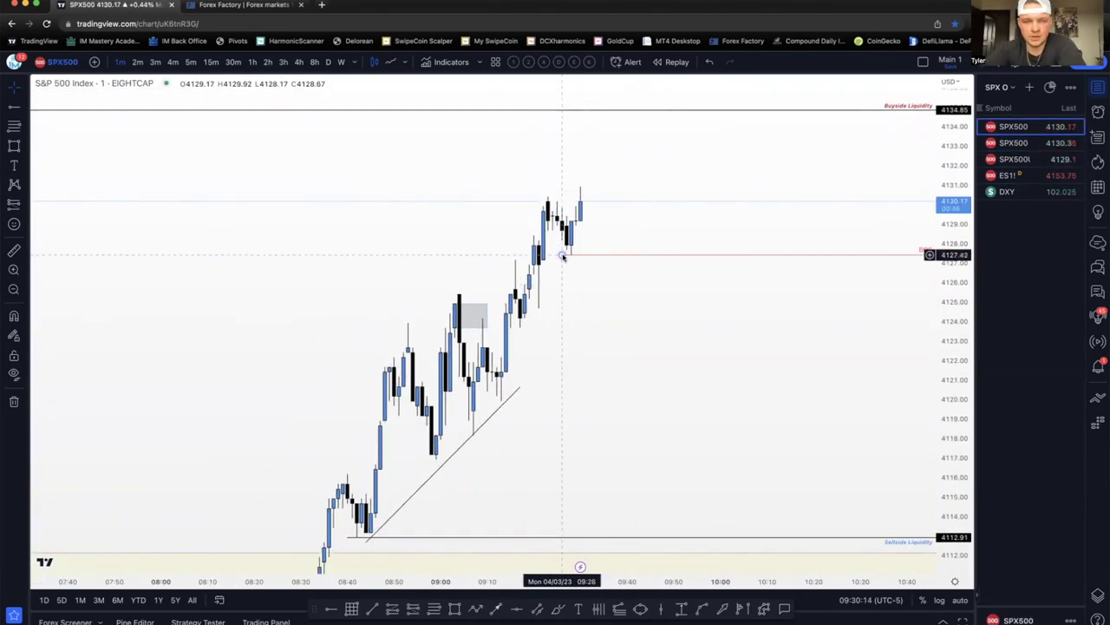
Draw a short horizontal trend line across the recent highs just above 4130, extending past the latest candle
{"action": "left_click", "coordinate": [562, 255]}
{"action": "left_click", "coordinate": [372, 608]}
{"action": "left_click", "coordinate": [544, 196]}
{"action": "left_click", "coordinate": [589, 196]}
Draw a rectangle over the gap beside the 09:30 candle, from about 4128.93 down to 4127.71, extending to 09:51
{"action": "scroll", "coordinate": [599, 334], "scroll_direction": "up", "scroll_amount": 2}
{"action": "scroll", "coordinate": [821, 304], "scroll_direction": "down", "scroll_amount": 2}
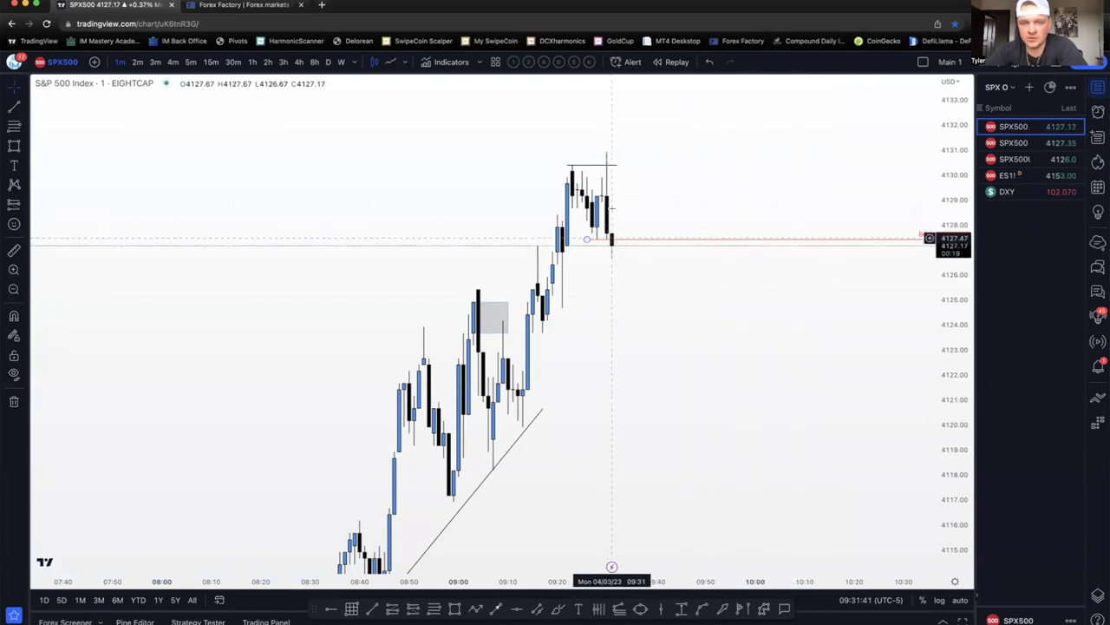
{"action": "left_click", "coordinate": [14, 146]}
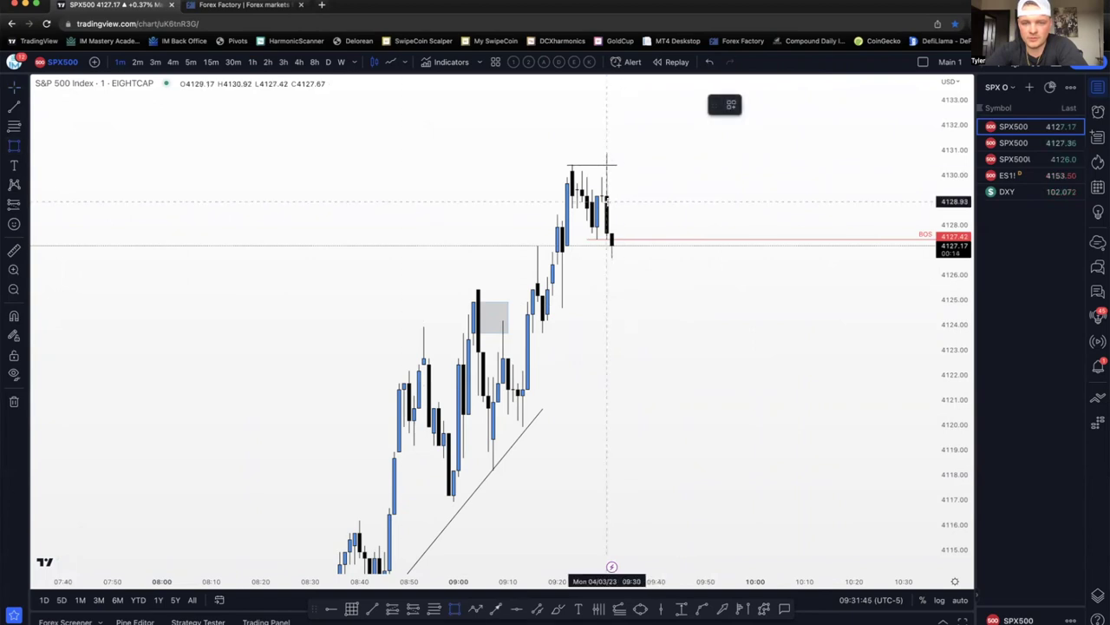
{"action": "left_click_drag", "start_coordinate": [607, 201], "coordinate": [711, 232]}
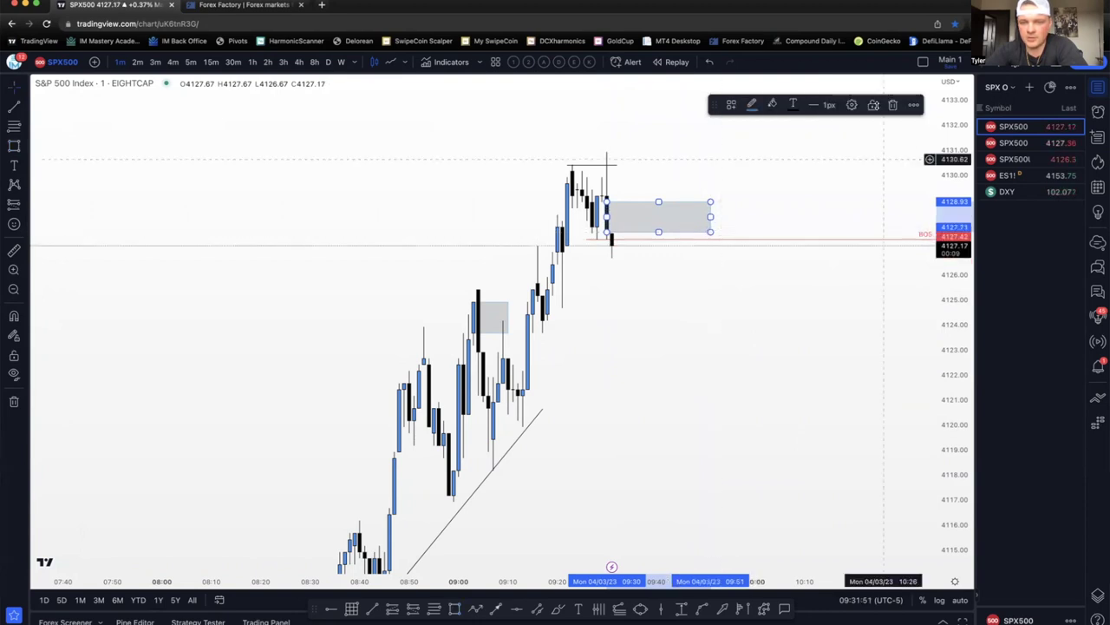
Apply the Bearish FVG template to the rectangle beside the 09:30 candle and raise its lower edge slightly
{"action": "left_click", "coordinate": [732, 105]}
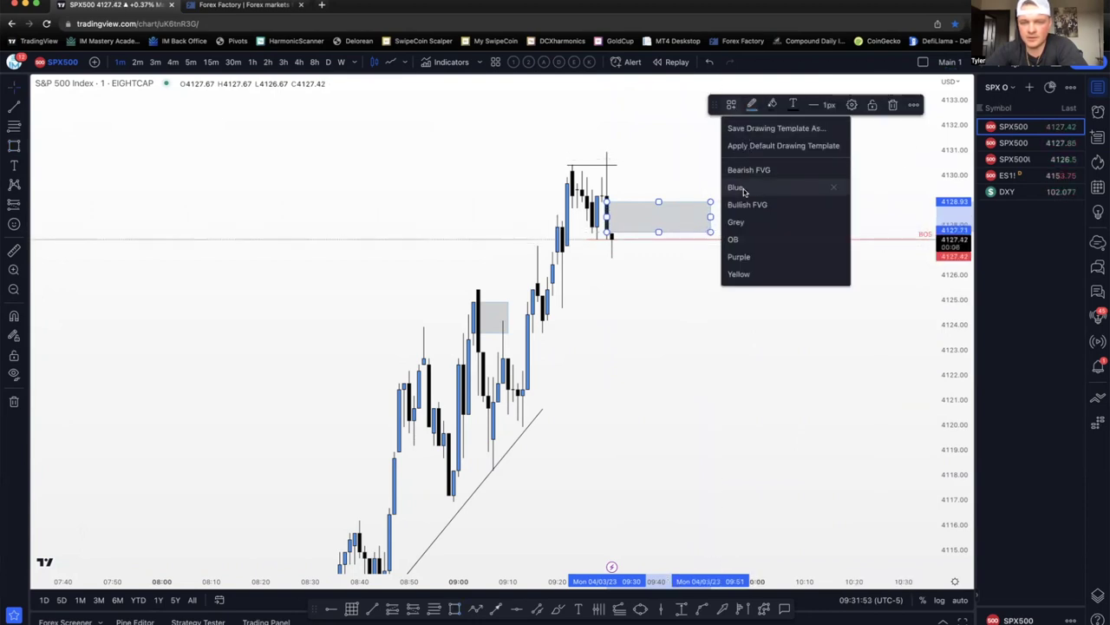
{"action": "left_click", "coordinate": [751, 173]}
{"action": "left_click", "coordinate": [699, 300]}
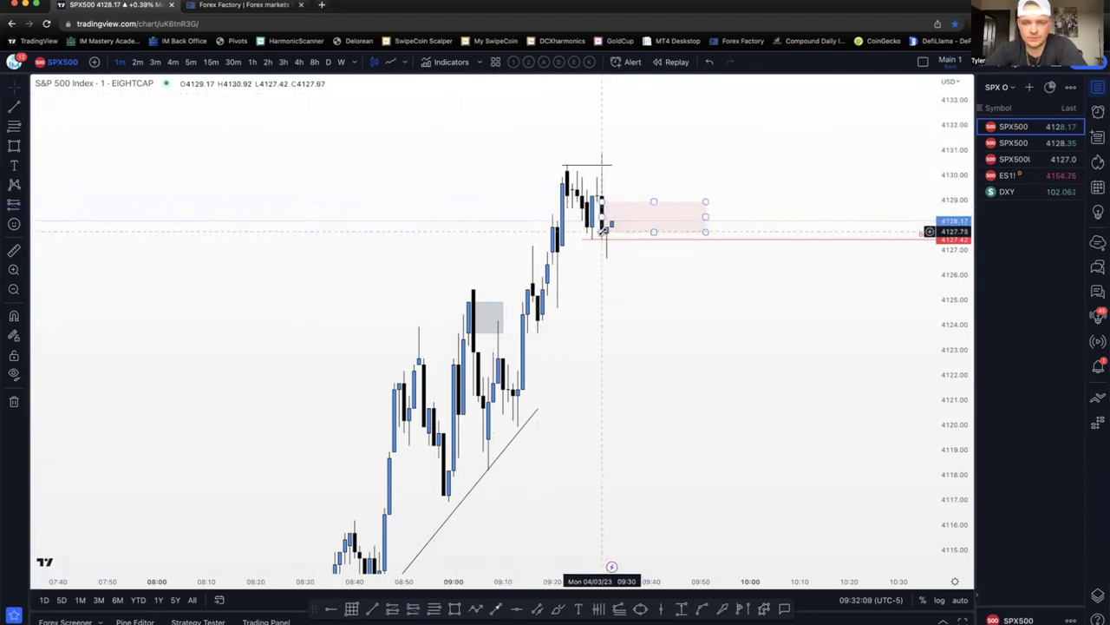
{"action": "left_click_drag", "start_coordinate": [603, 231], "coordinate": [605, 228]}
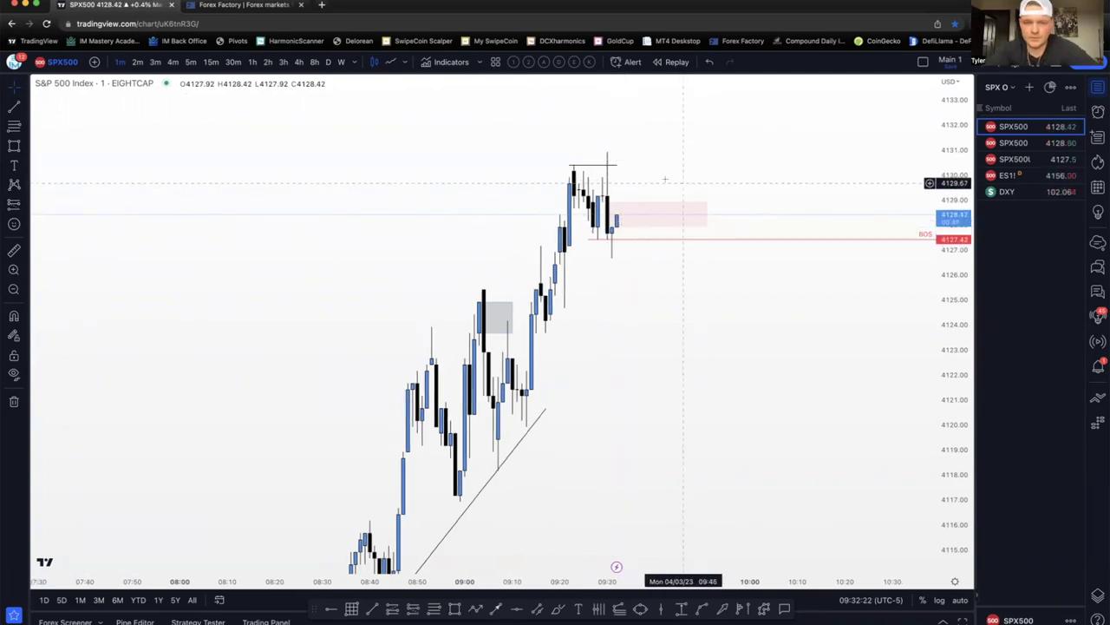
Place a short position starting at 09:33 with entry at 4127.32, stop at 4130.96 and target near the Sellside Liquidity line
{"action": "left_click", "coordinate": [614, 223]}
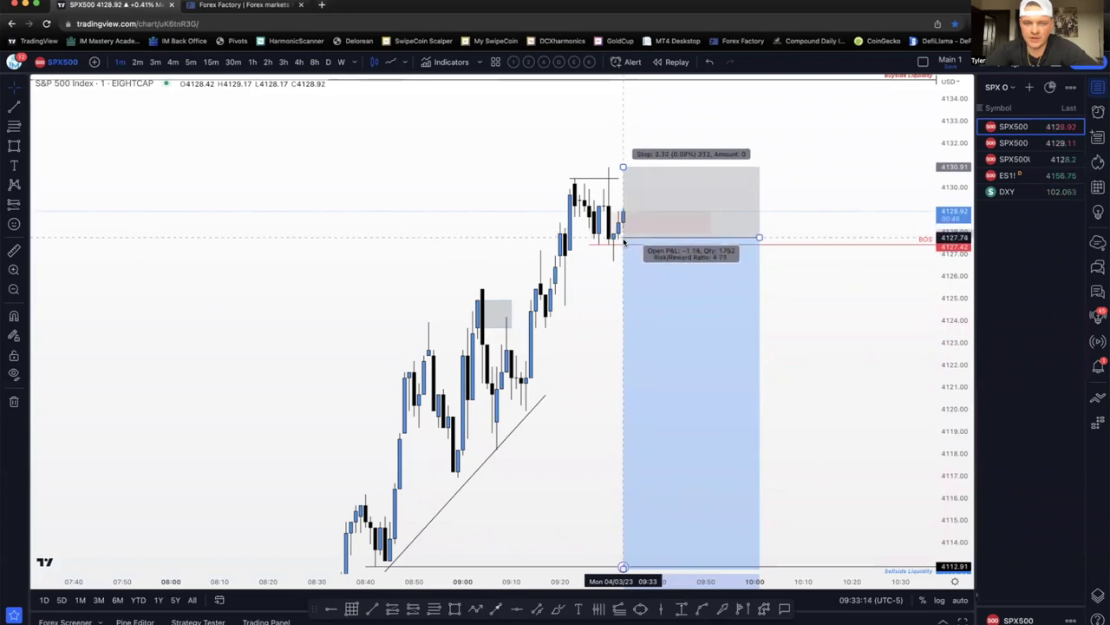
{"action": "left_click_drag", "start_coordinate": [623, 243], "coordinate": [623, 248]}
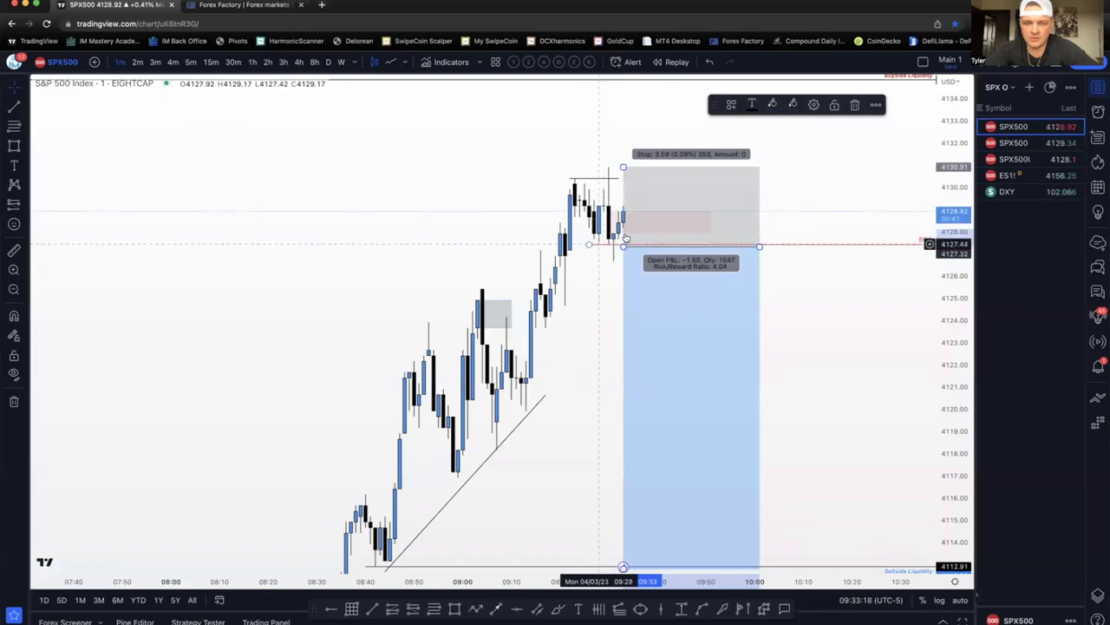
{"action": "left_click_drag", "start_coordinate": [623, 166], "coordinate": [623, 164]}
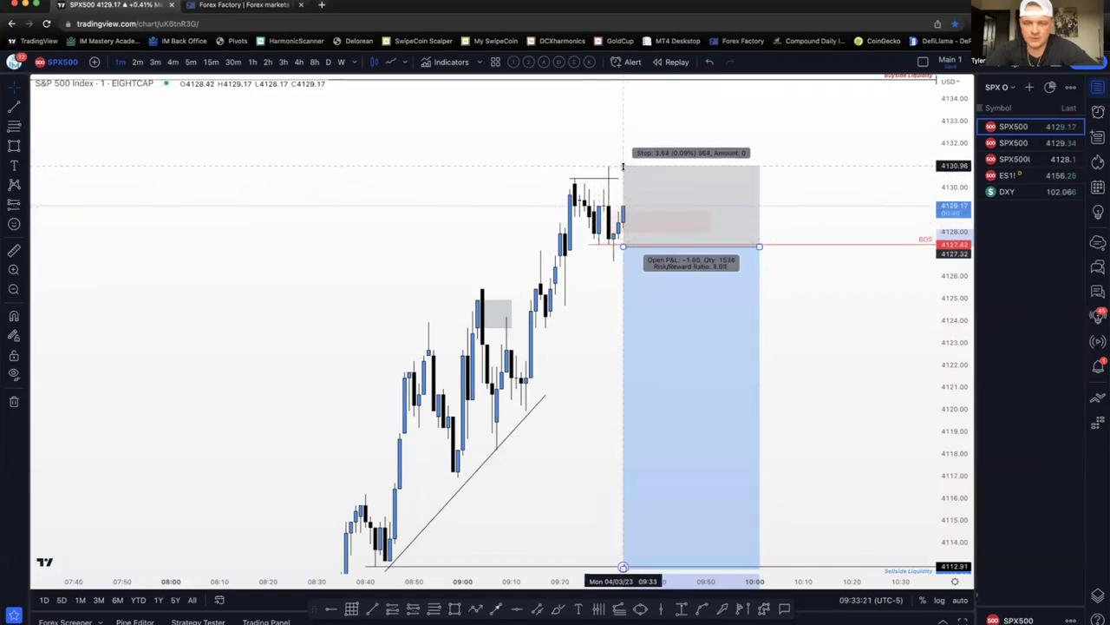
{"action": "left_click", "coordinate": [624, 208]}
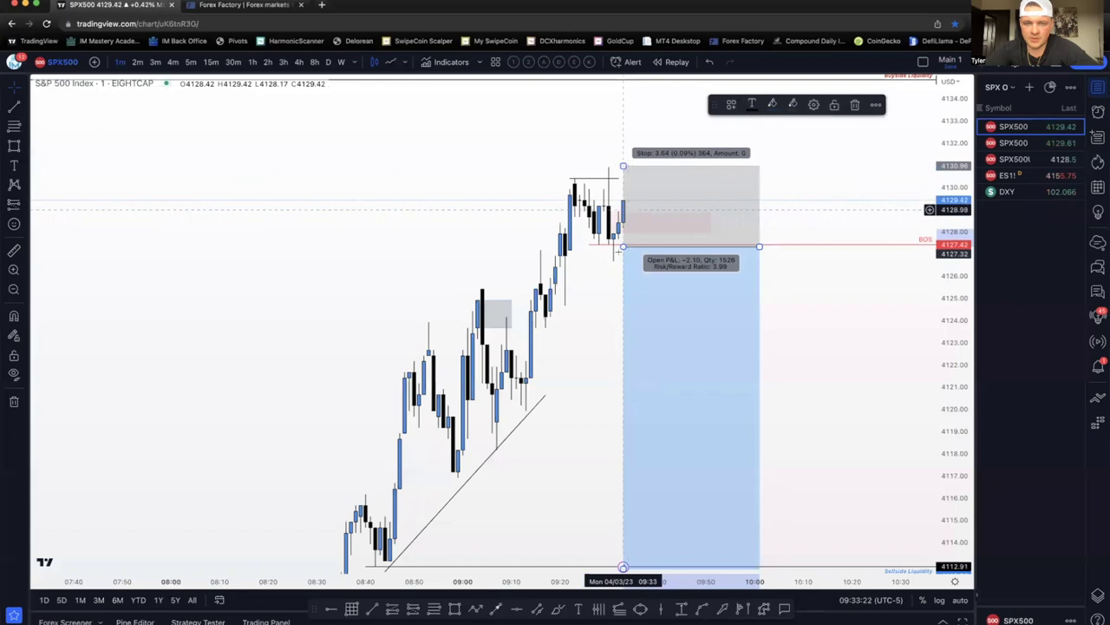
{"action": "left_click", "coordinate": [785, 220]}
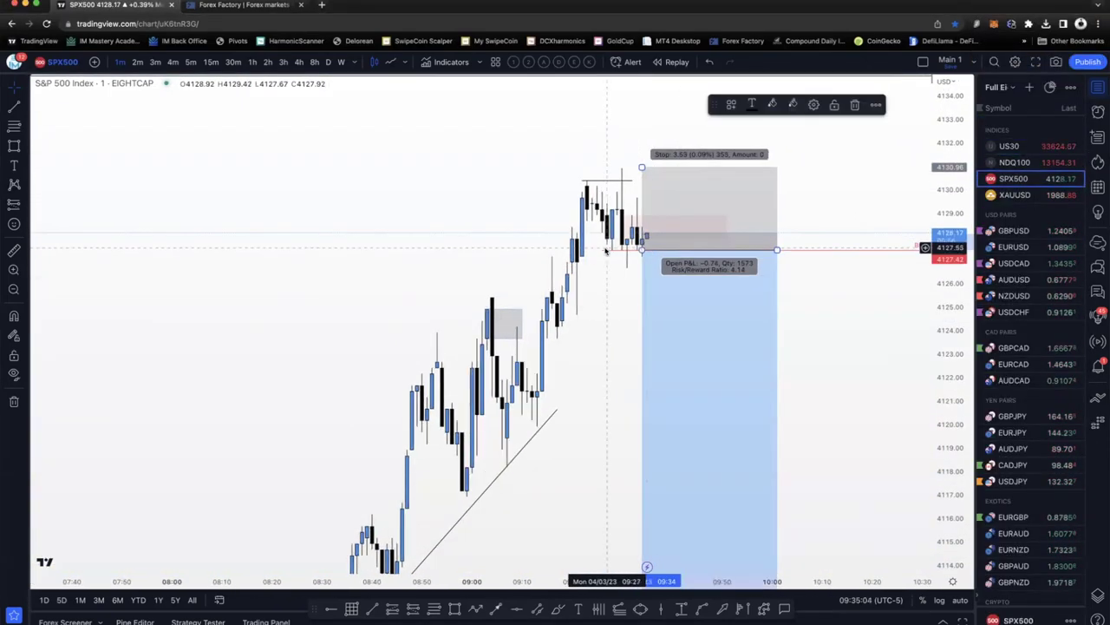
Lower the BOS ray to 4127.16 and add a Take Profit 1 ray at 4123.67 from the 09:15 low
{"action": "left_click", "coordinate": [629, 255]}
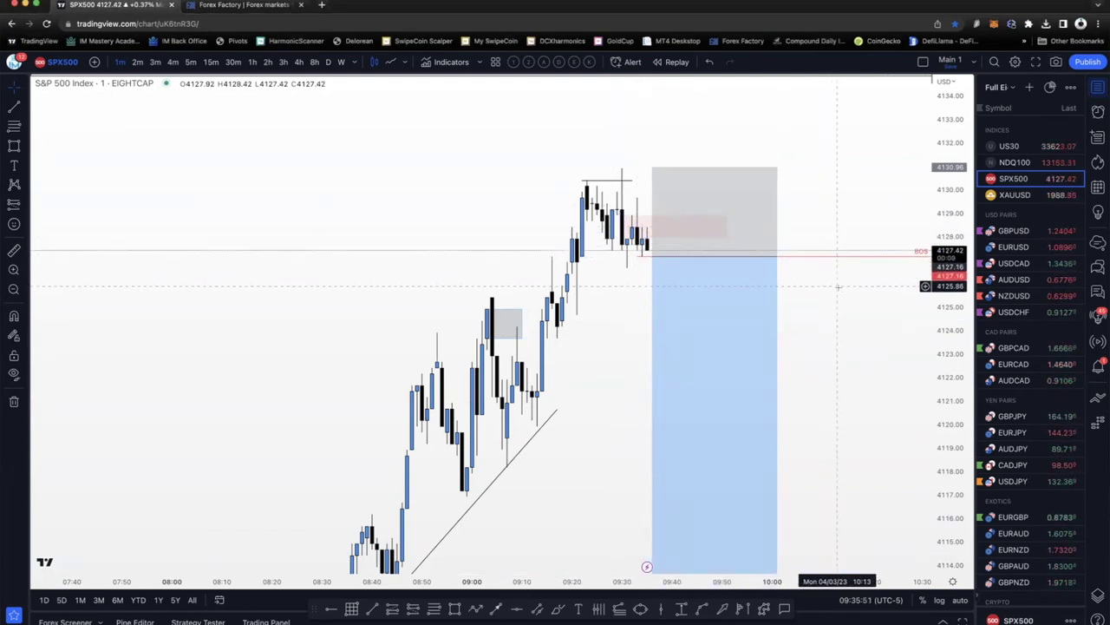
{"action": "mouse_move", "coordinate": [772, 283]}
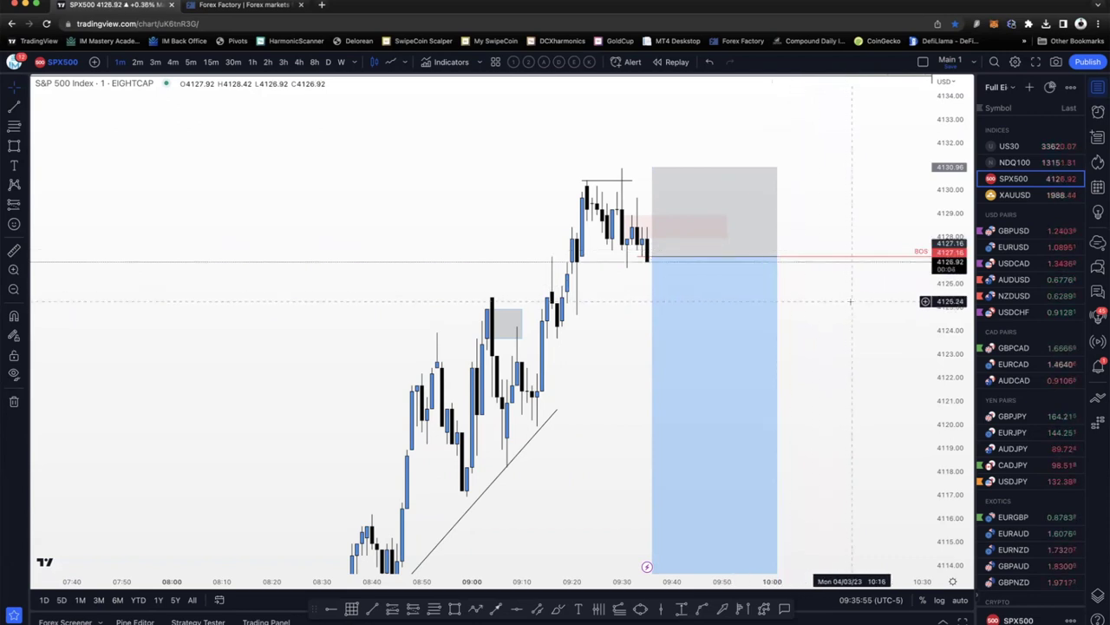
{"action": "mouse_move", "coordinate": [762, 253]}
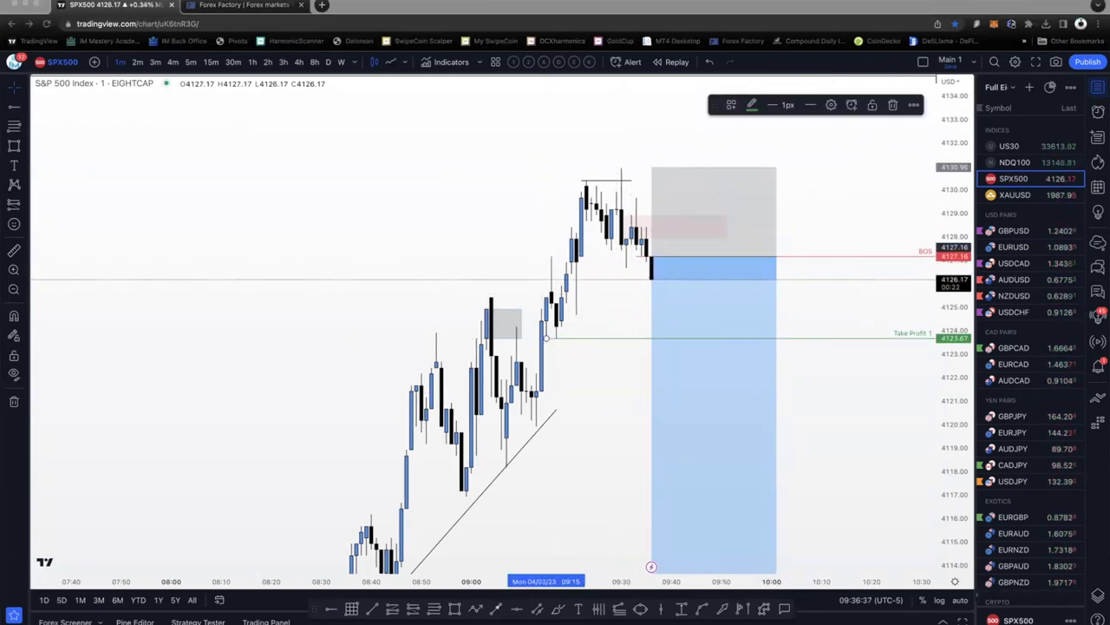
Lower the short position's entry to 4126.99
{"action": "left_click_drag", "start_coordinate": [661, 256], "coordinate": [661, 260]}
{"action": "left_click", "coordinate": [582, 370]}
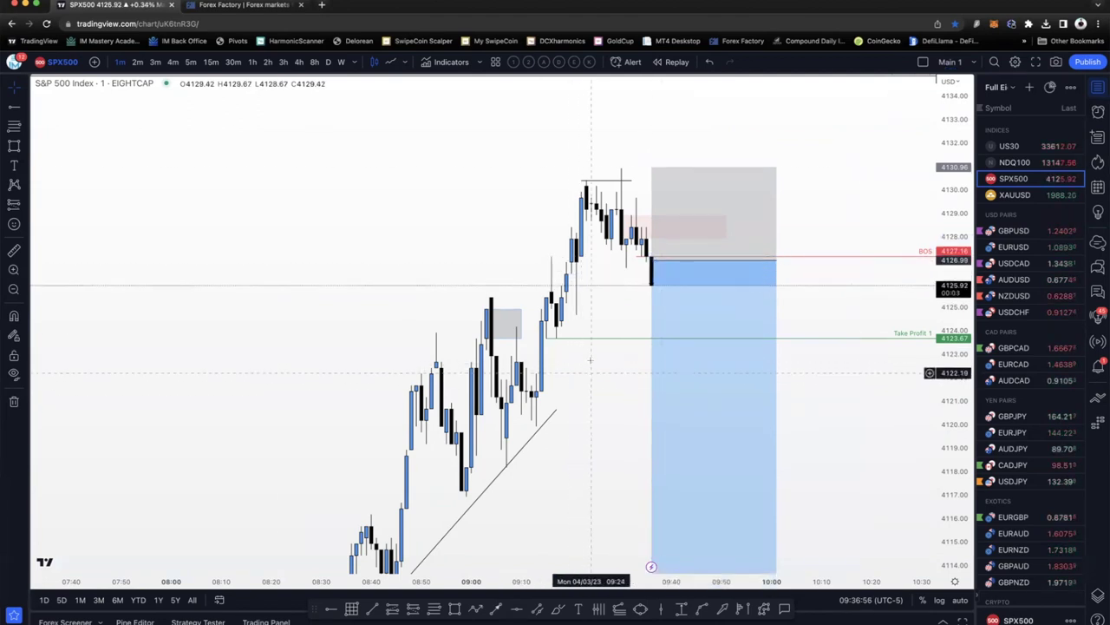
Draw a rectangle beneath the Take Profit 1 ray, from 4123.67 to 4122.23 between 09:14 and 09:30, using the Bullish FVG template
{"action": "left_click_drag", "start_coordinate": [590, 341], "coordinate": [576, 329]}
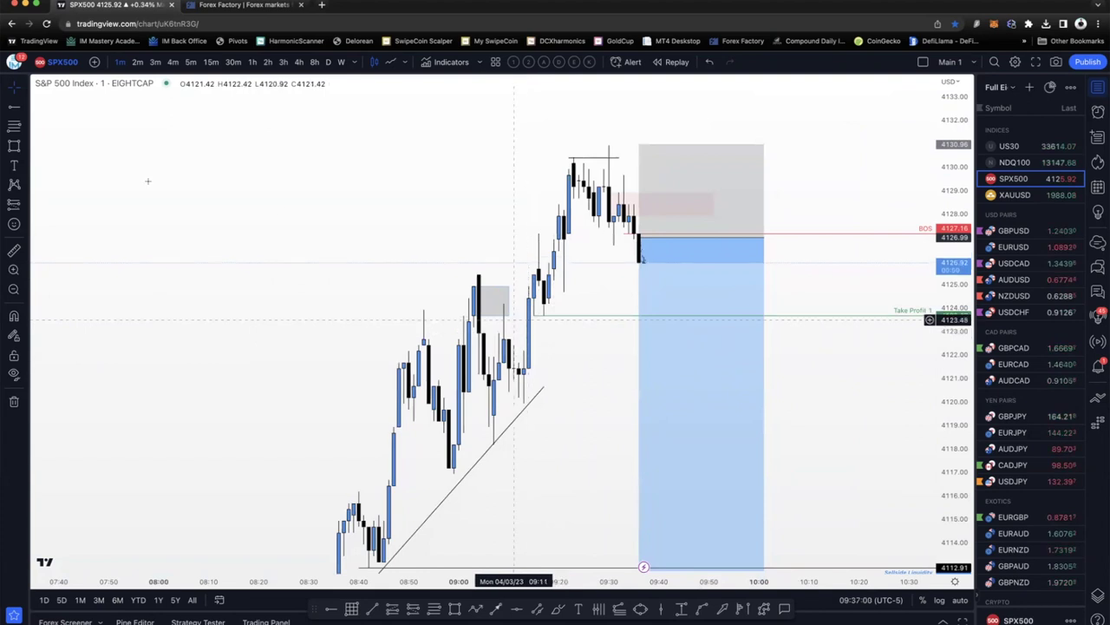
{"action": "left_click", "coordinate": [14, 146]}
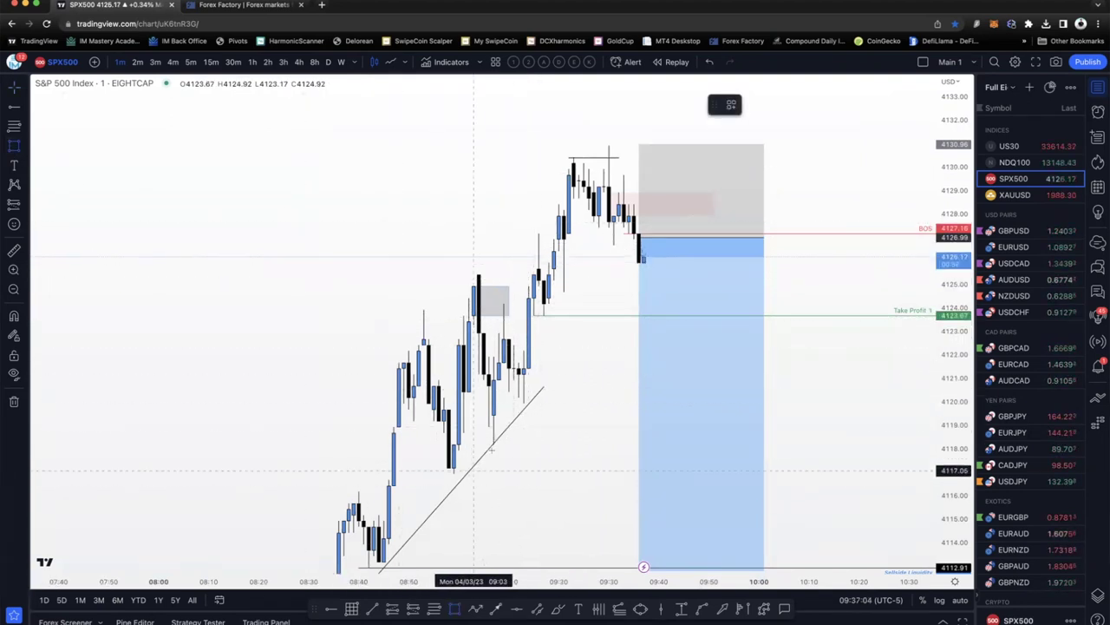
{"action": "left_click", "coordinate": [528, 315]}
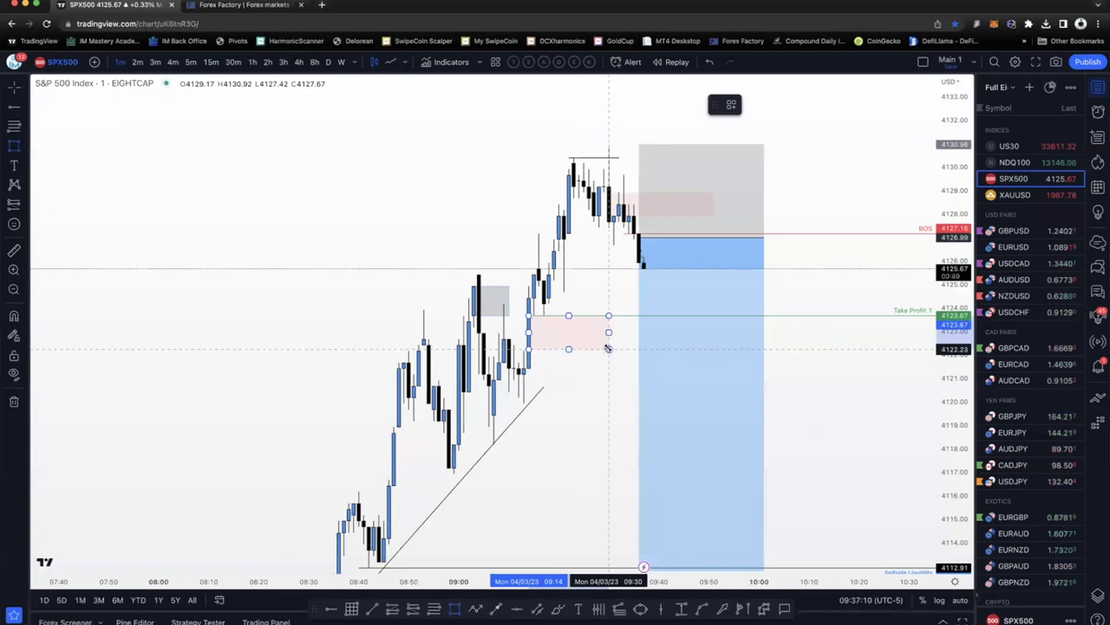
{"action": "left_click", "coordinate": [731, 105]}
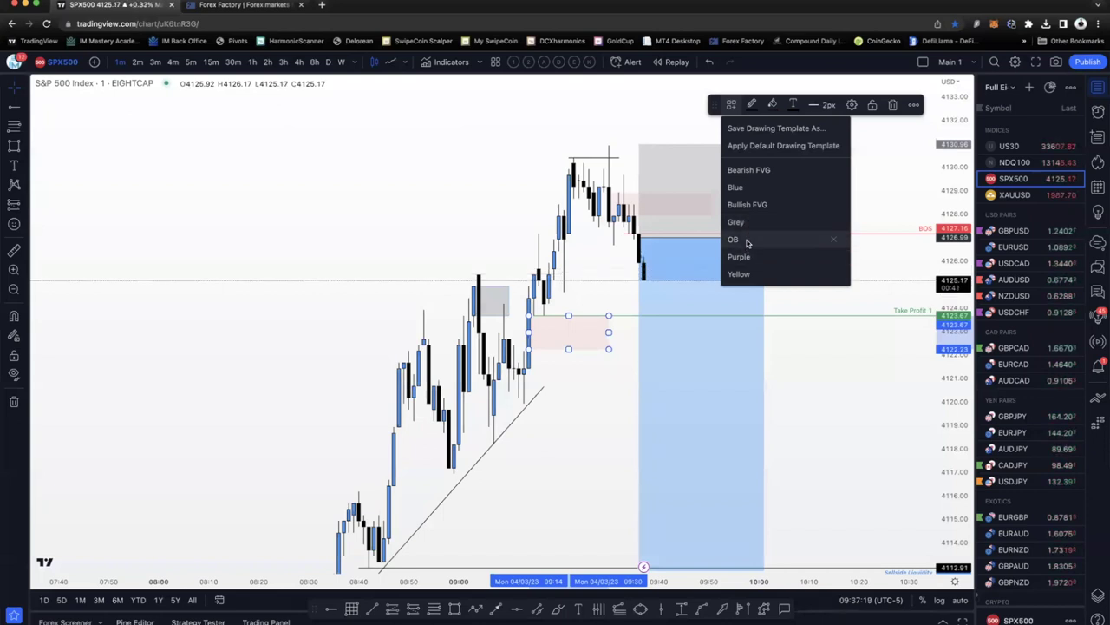
{"action": "left_click", "coordinate": [753, 205]}
{"action": "left_click", "coordinate": [823, 316]}
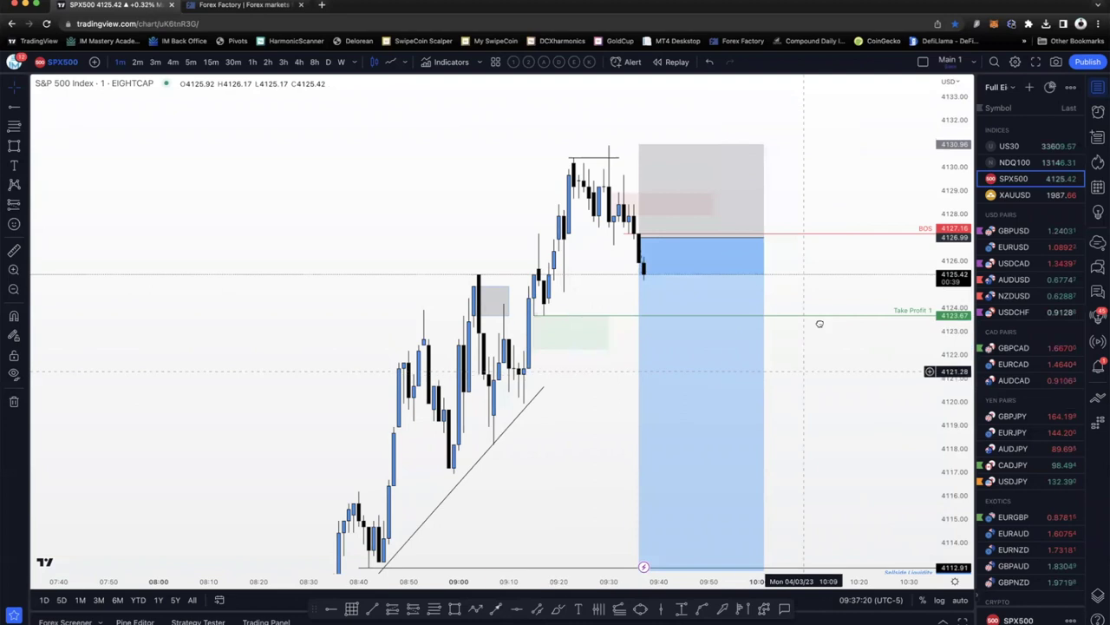
Add two green horizontal rays at the earlier swing lows, at 4119.90 and 4116.94
{"action": "left_click_drag", "start_coordinate": [804, 372], "coordinate": [825, 315]}
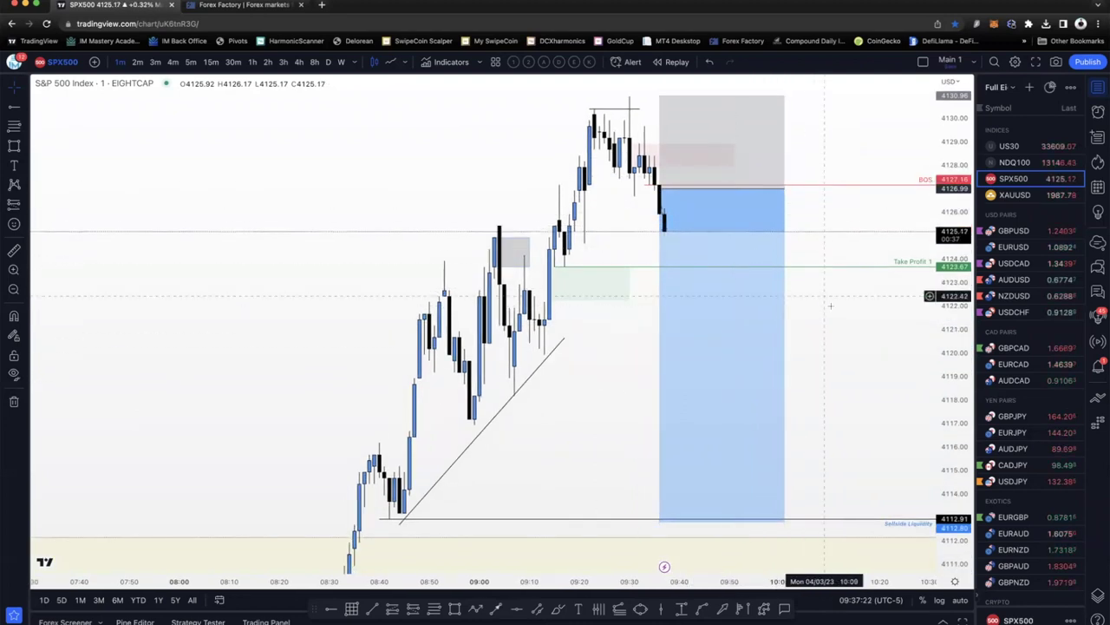
{"action": "key", "text": "alt+j"}
{"action": "key", "text": "alt+j"}
Copy the chart image with the short position to the clipboard at three successive stages of the decline
{"action": "left_click_drag", "start_coordinate": [809, 343], "coordinate": [813, 372]}
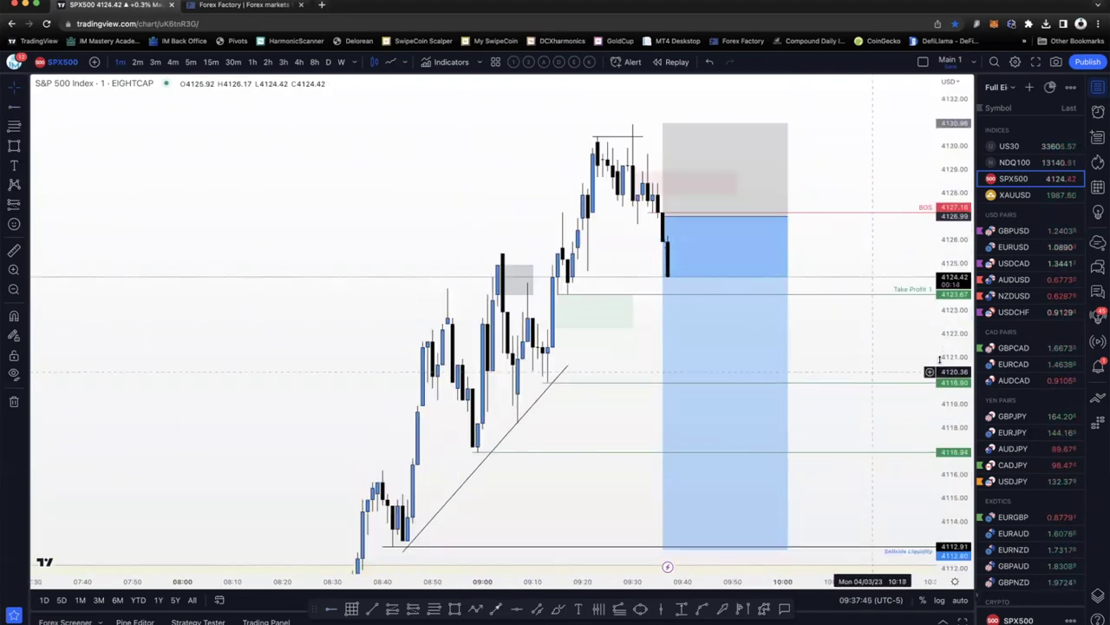
{"action": "left_click", "coordinate": [1055, 63]}
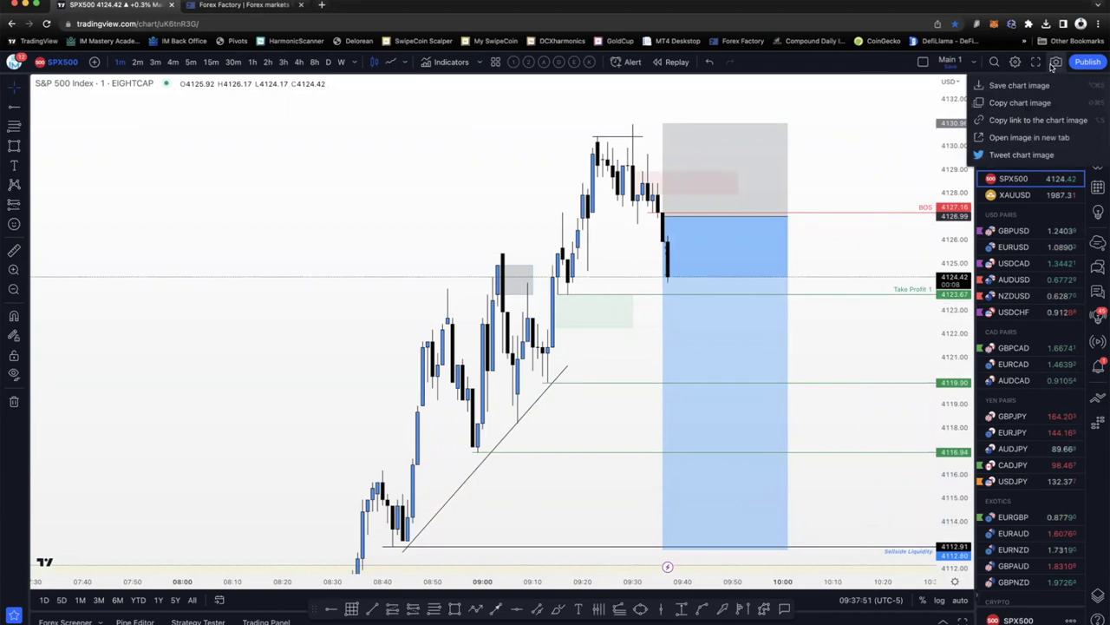
{"action": "left_click", "coordinate": [1009, 104]}
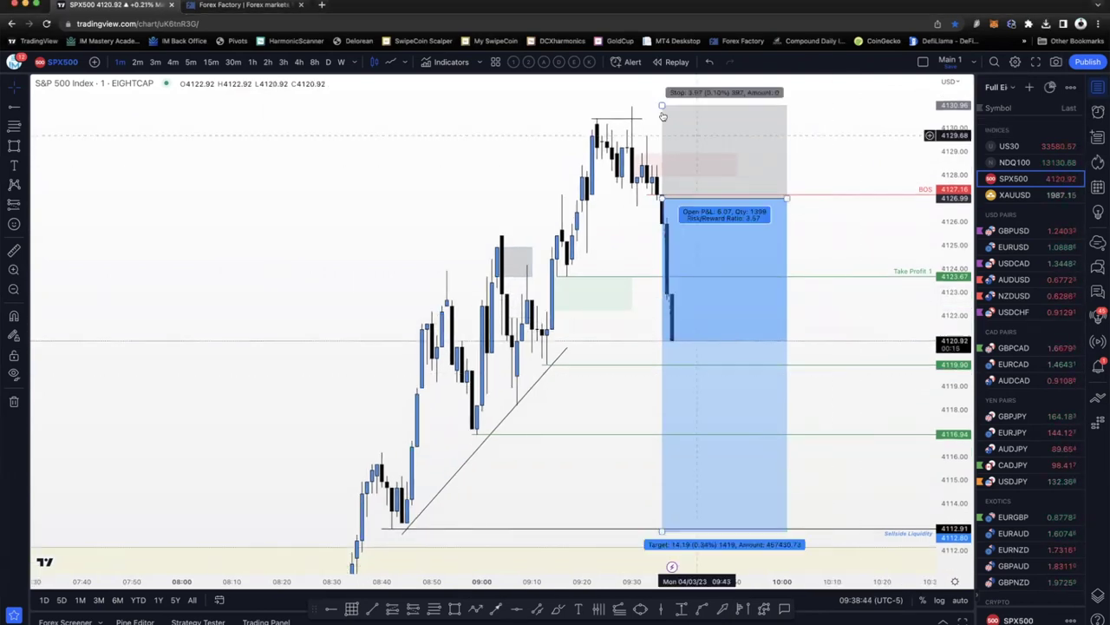
{"action": "left_click", "coordinate": [1055, 61]}
{"action": "left_click", "coordinate": [1021, 102]}
{"action": "left_click", "coordinate": [1055, 61]}
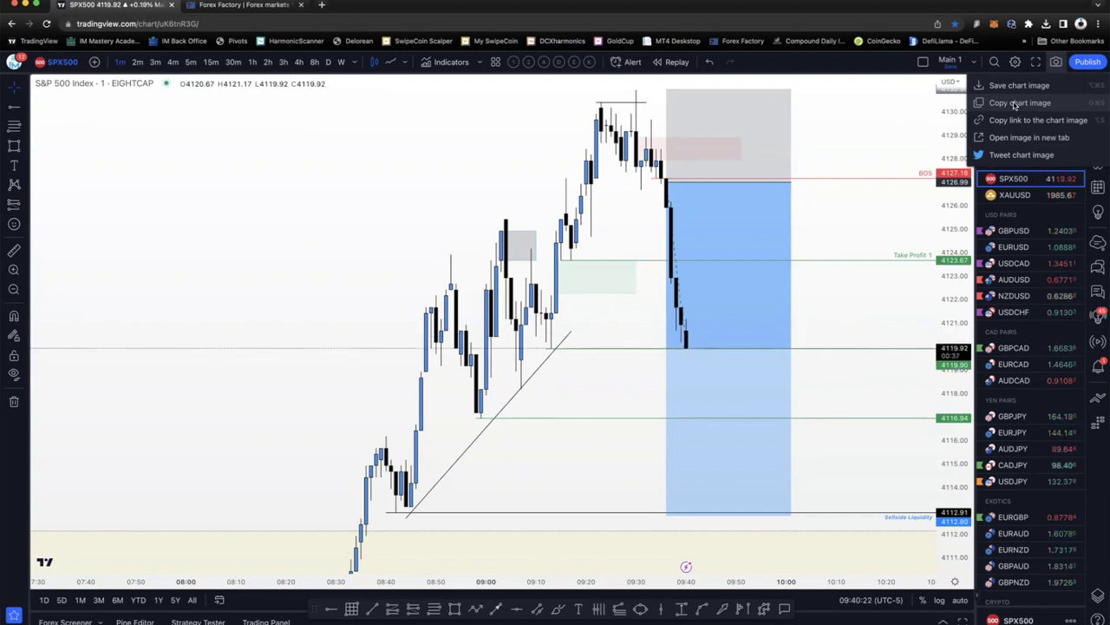
{"action": "left_click", "coordinate": [1015, 104]}
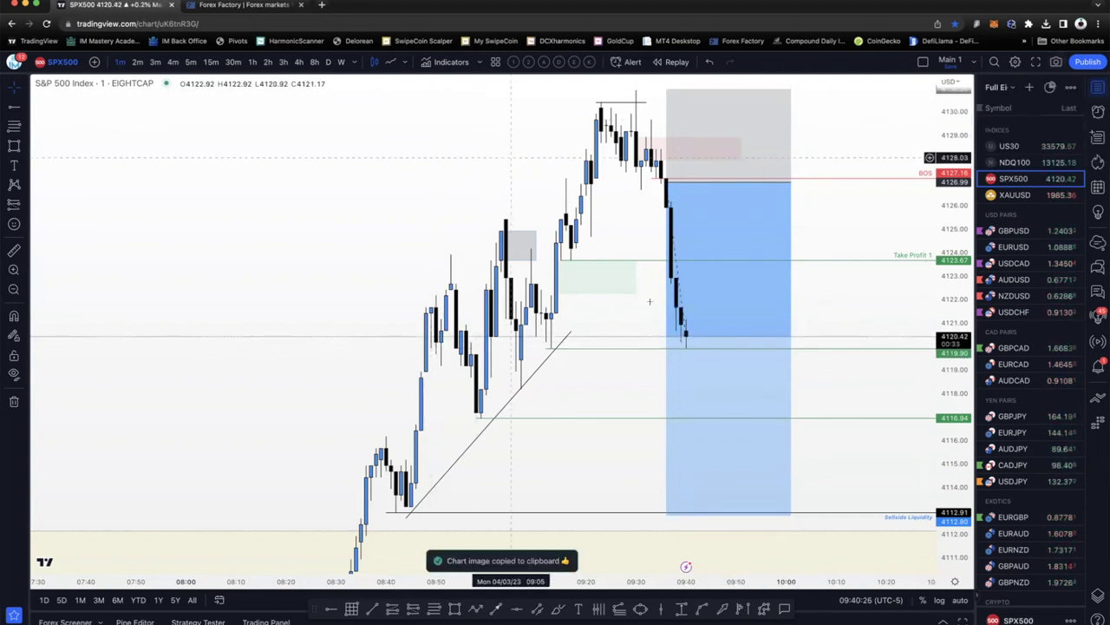
Extend the short position's target down to 4104.43 at the lower Sellside Liquidity line
{"action": "left_click", "coordinate": [699, 319]}
{"action": "left_click", "coordinate": [871, 305]}
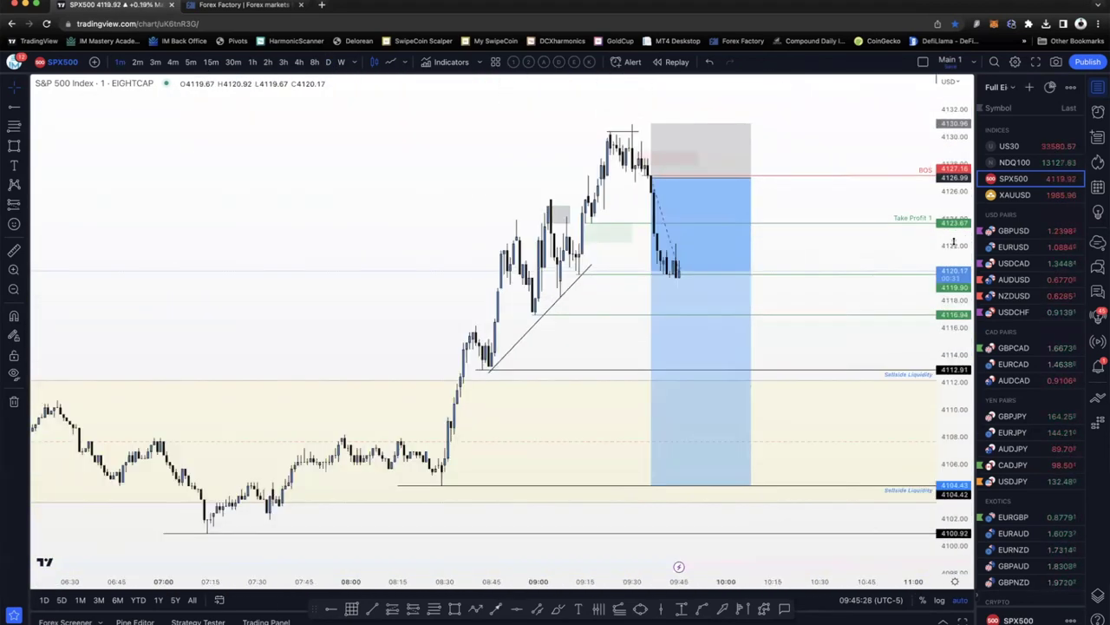
{"action": "left_click_drag", "start_coordinate": [954, 243], "coordinate": [954, 236]}
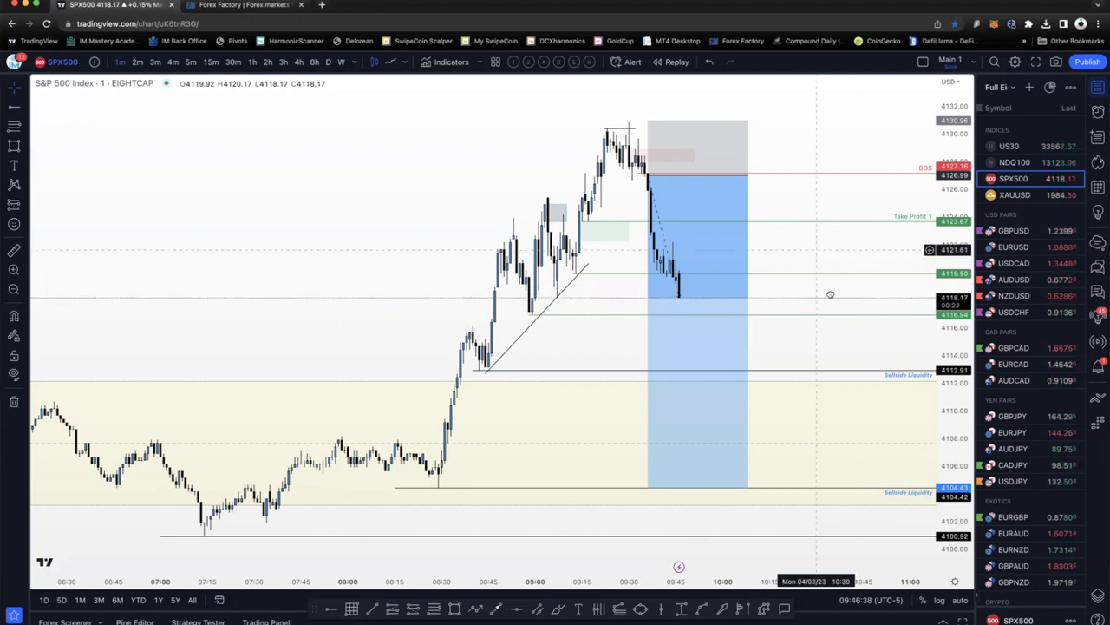
Copy a chart image framing the short position between the Buyside Liquidity and lower Sellside Liquidity lines
{"action": "scroll", "coordinate": [831, 300], "scroll_direction": "up", "scroll_amount": 2}
{"action": "scroll", "coordinate": [834, 310], "scroll_direction": "up", "scroll_amount": 1}
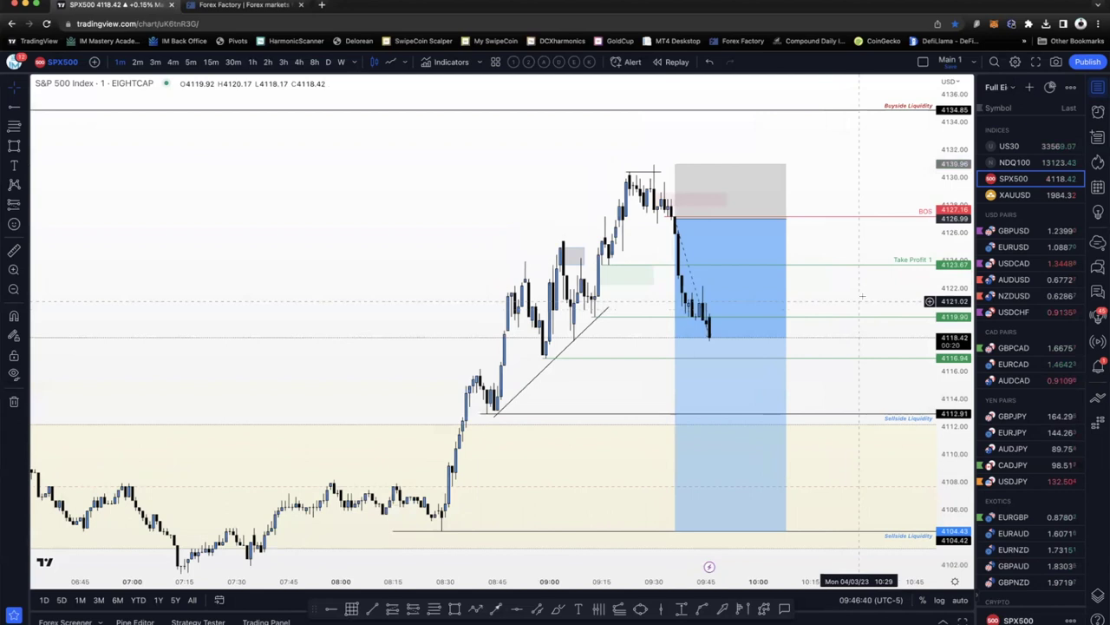
{"action": "left_click_drag", "start_coordinate": [846, 292], "coordinate": [839, 285]}
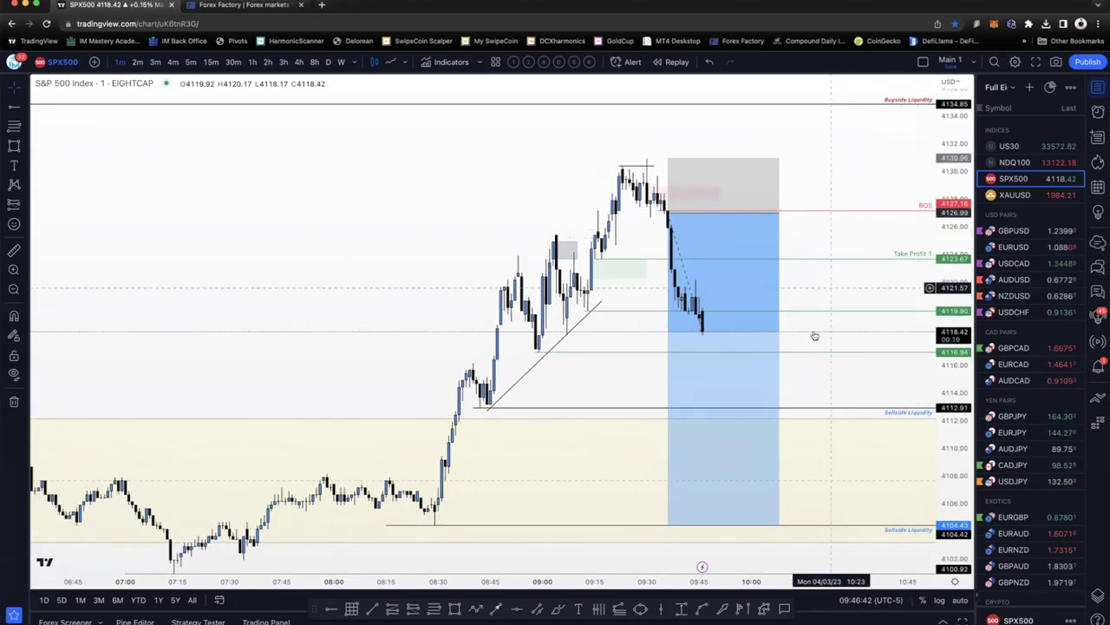
{"action": "left_click", "coordinate": [1056, 62]}
{"action": "left_click", "coordinate": [1021, 102]}
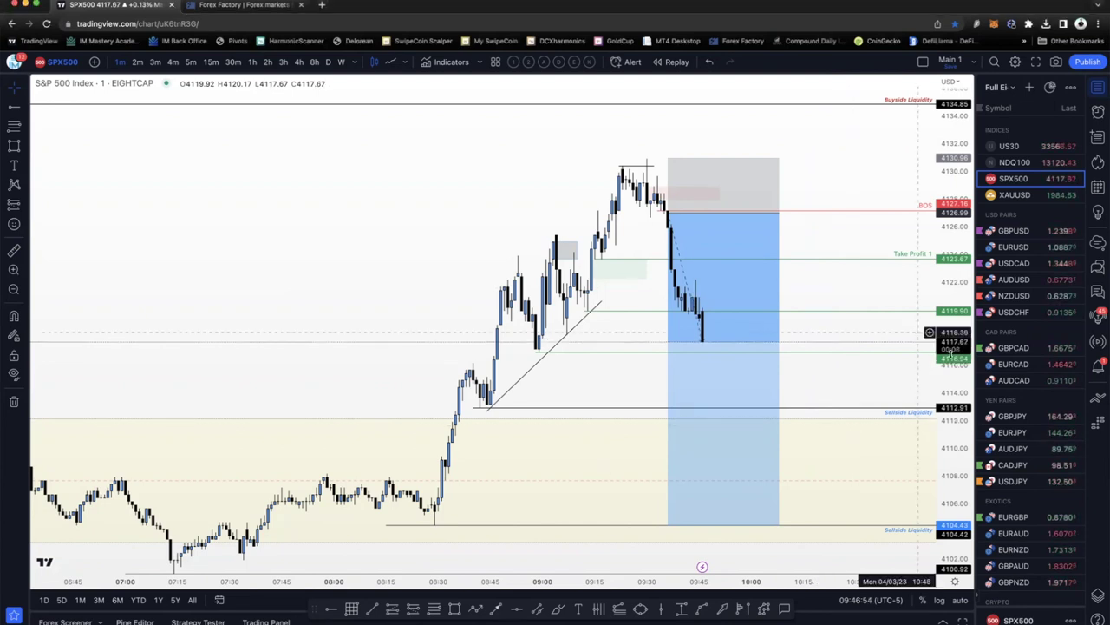
Capture another snapshot of the chart as price reaches the 4116.94 ray
{"action": "left_click_drag", "start_coordinate": [956, 359], "coordinate": [808, 321]}
{"action": "scroll", "coordinate": [847, 347], "scroll_direction": "up", "scroll_amount": 2}
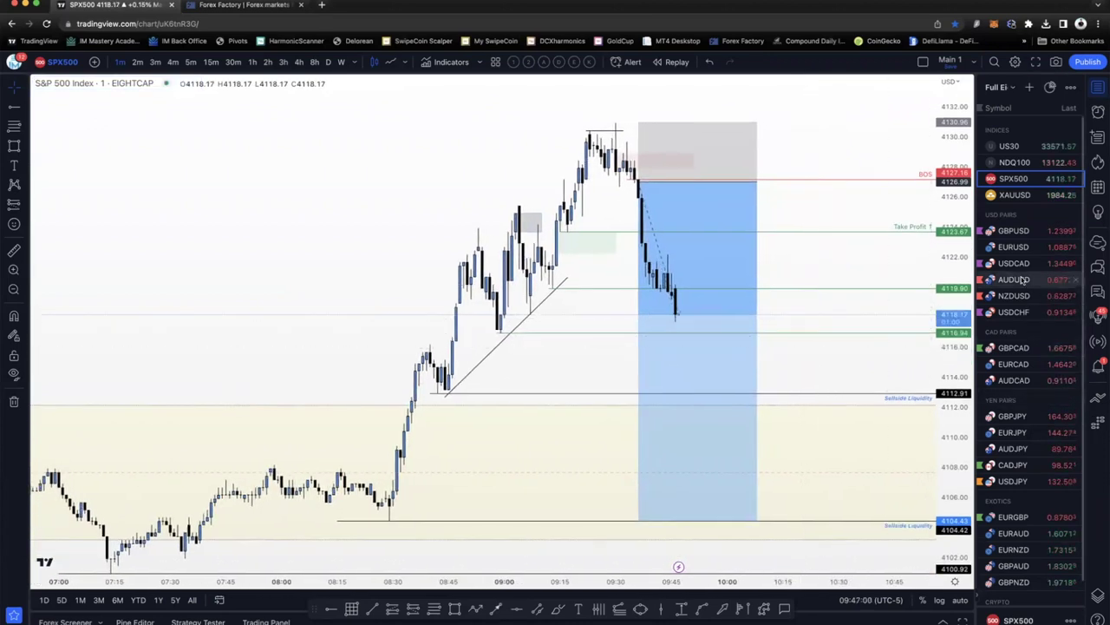
{"action": "left_click", "coordinate": [692, 329]}
{"action": "left_click", "coordinate": [774, 322]}
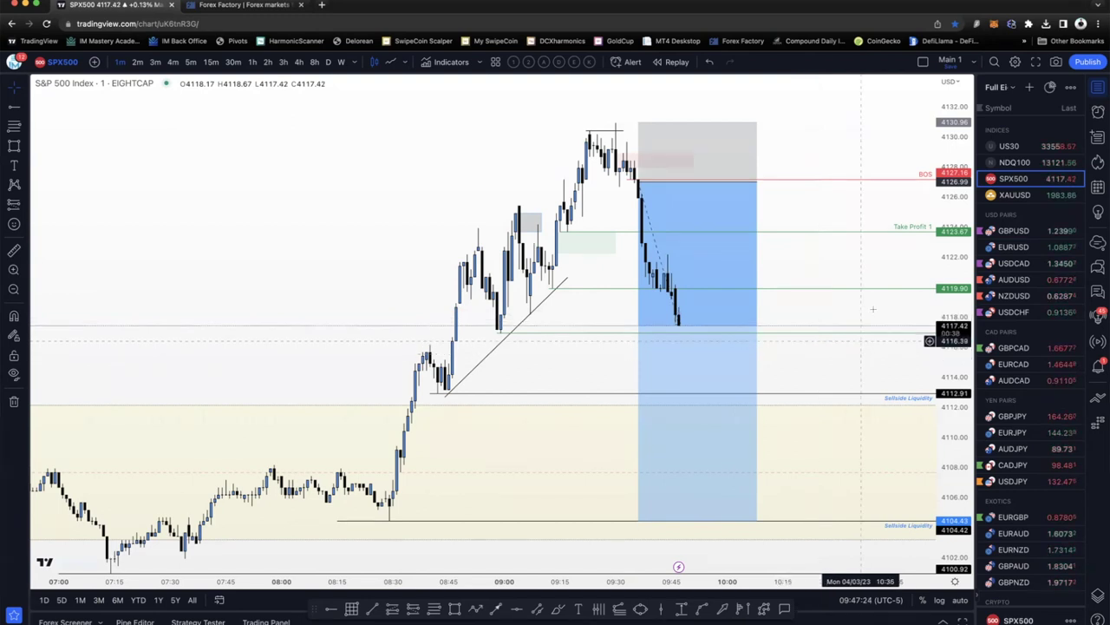
{"action": "left_click_drag", "start_coordinate": [871, 311], "coordinate": [865, 320]}
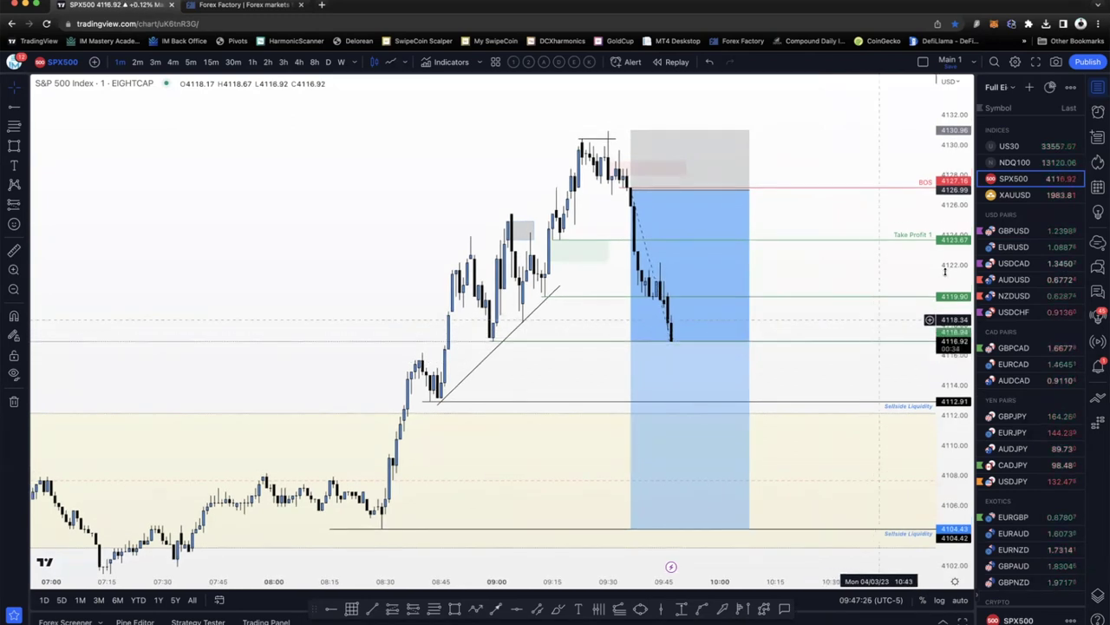
{"action": "left_click", "coordinate": [1057, 65]}
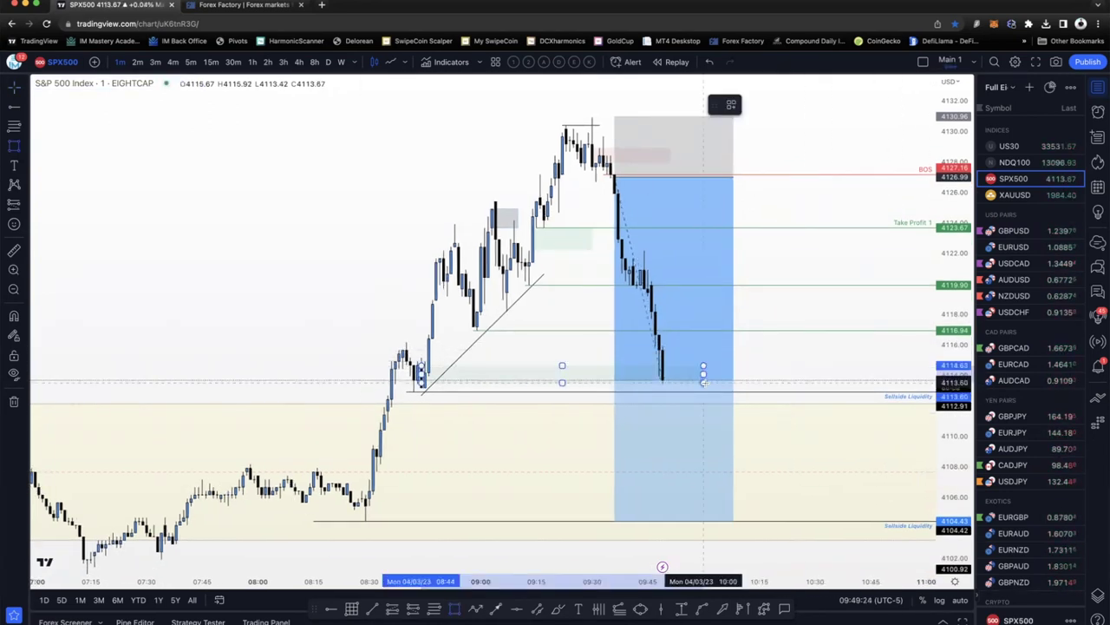
Draw a light green rectangle from 08:44 to 10:00, from 4114.53 to about 4113.3, and copy the chart image
{"action": "left_click_drag", "start_coordinate": [703, 382], "coordinate": [703, 384]}
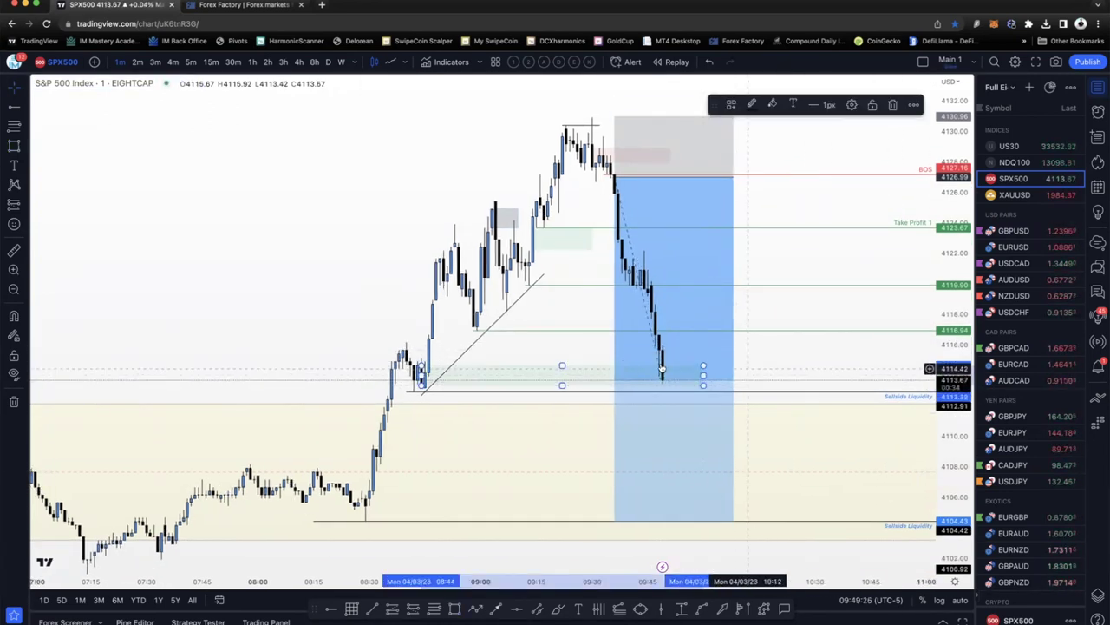
{"action": "left_click", "coordinate": [735, 104]}
{"action": "left_click", "coordinate": [735, 186]}
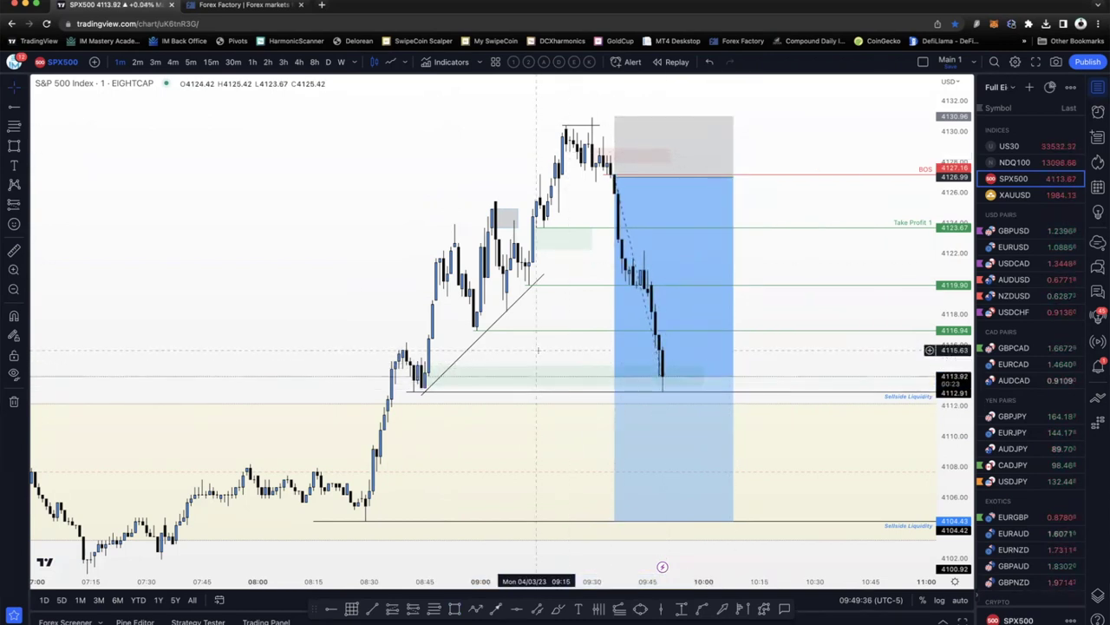
{"action": "key", "text": "super+shift+s"}
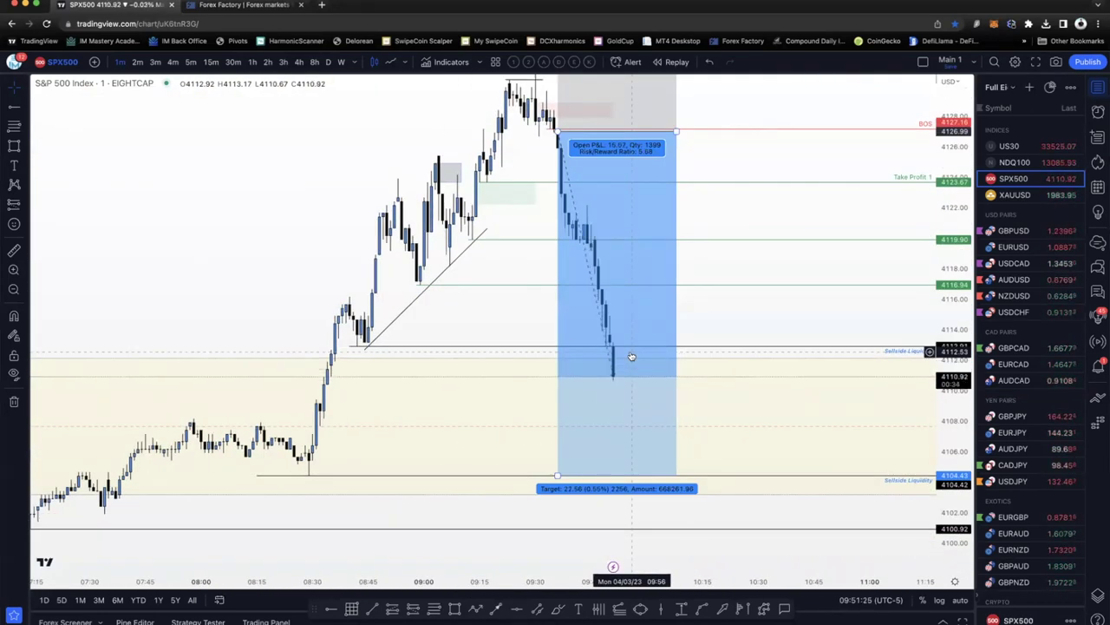
Set the short position's profit level price to 4105.00, just above the lower Sellside Liquidity line, and deselect the position
{"action": "left_click", "coordinate": [736, 468]}
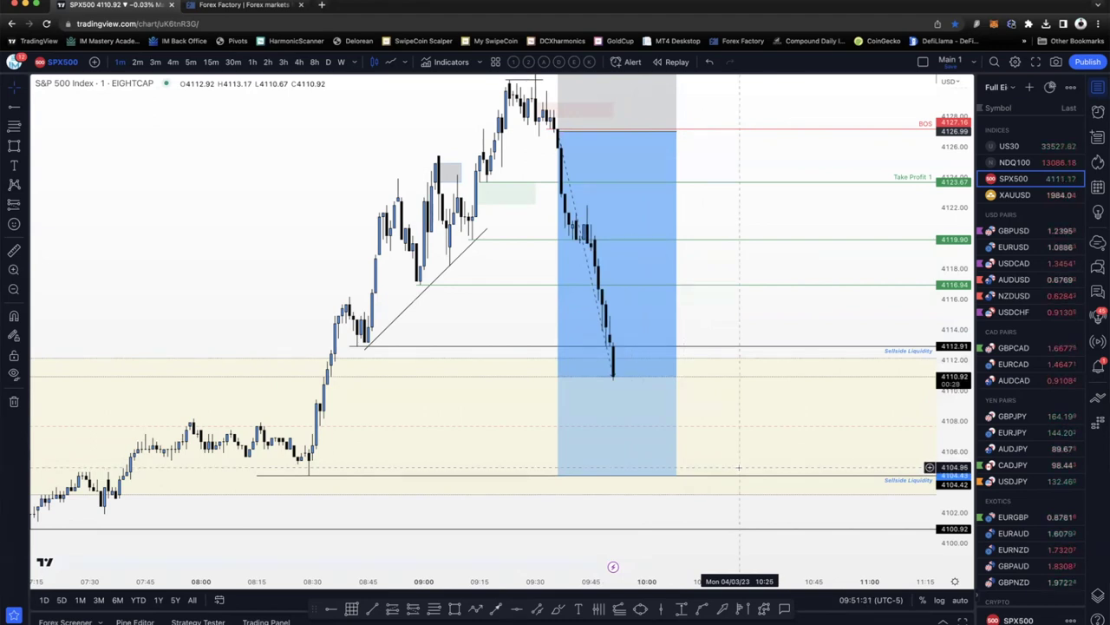
{"action": "left_click", "coordinate": [651, 453]}
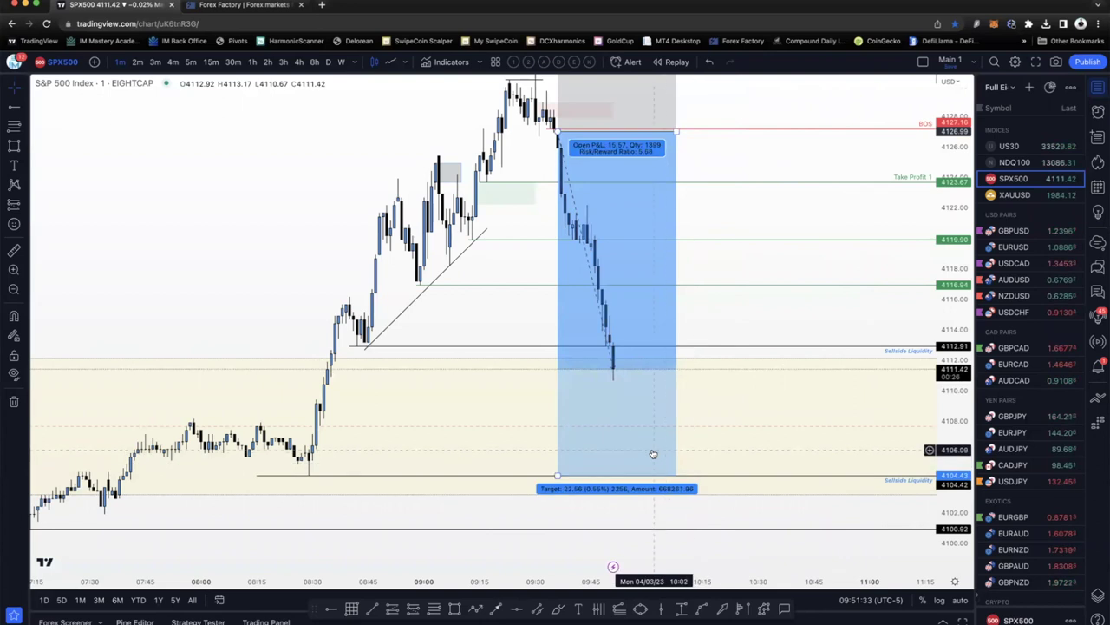
{"action": "double_click", "coordinate": [650, 391]}
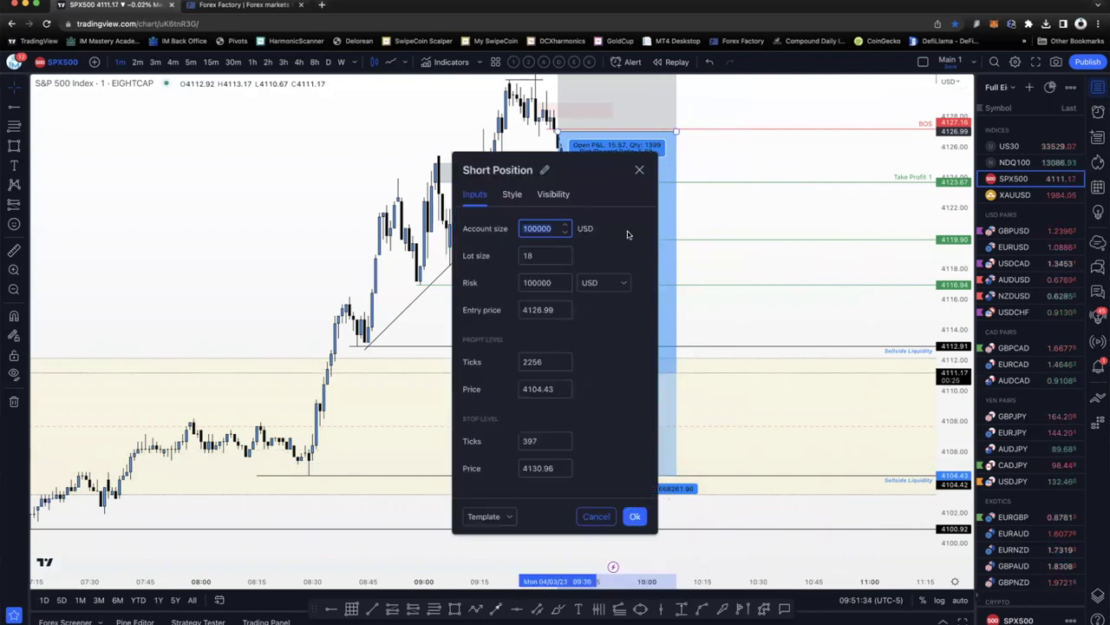
{"action": "left_click", "coordinate": [551, 389]}
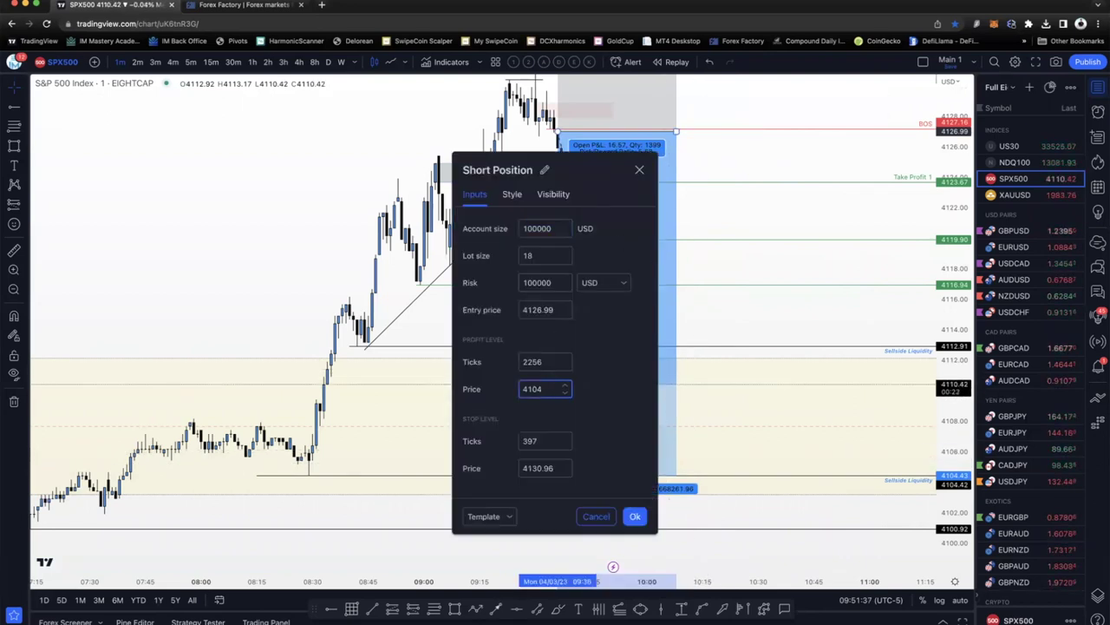
{"action": "type", "text": "4105"}
{"action": "key", "text": "Return"}
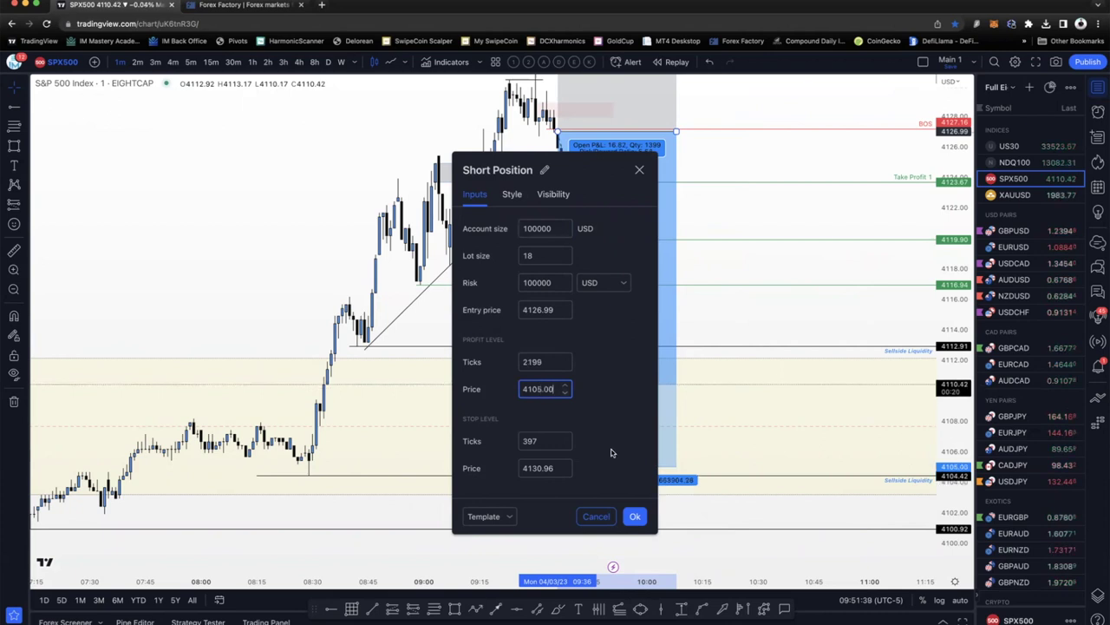
{"action": "left_click", "coordinate": [635, 514]}
{"action": "left_click", "coordinate": [668, 517]}
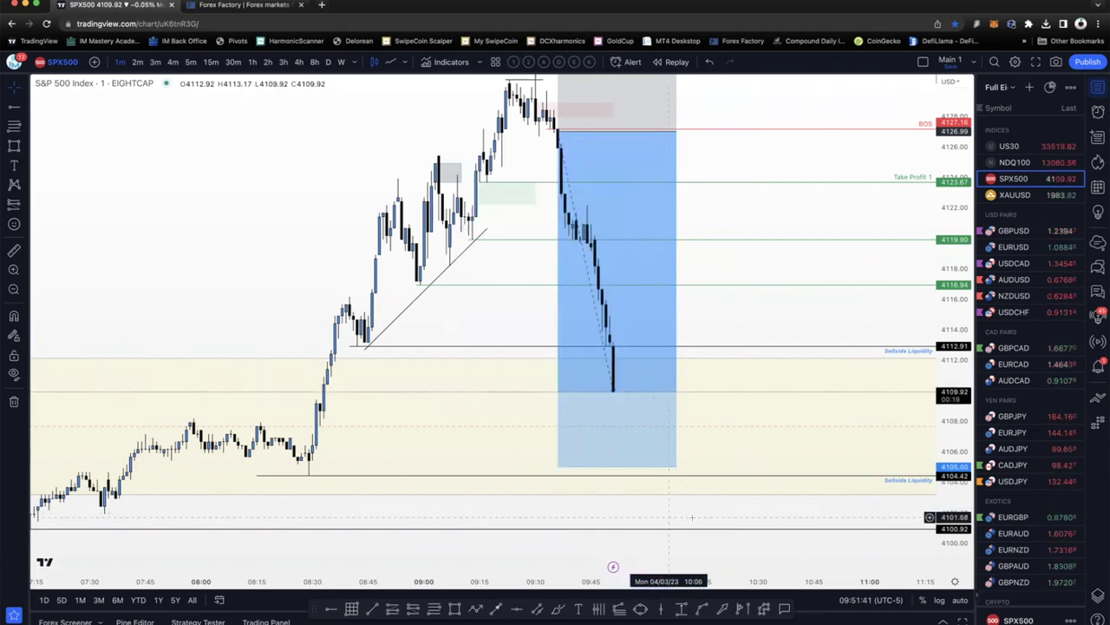